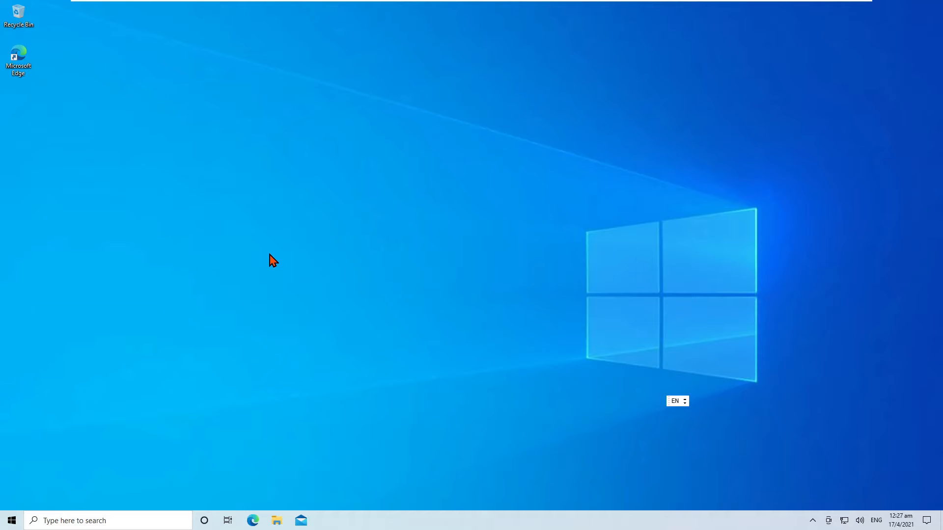
# Bring up the Run box with diskmgmt.msc ready in its Open field
pyautogui.press('super+r')
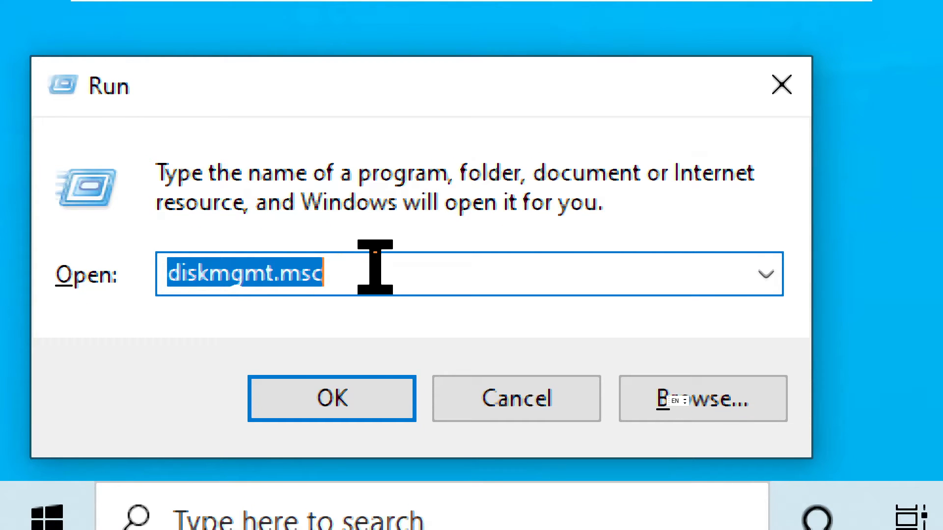
pyautogui.click(375, 267)
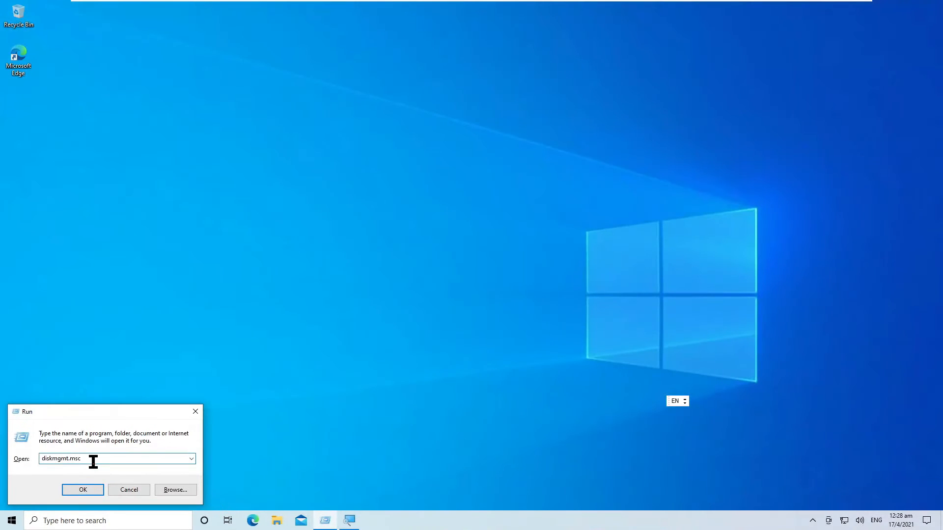
# Launch Disk Management and inspect Disk 0's EFI, C:, Recovery and 60 GB unallocated partitions
pyautogui.press('Return')
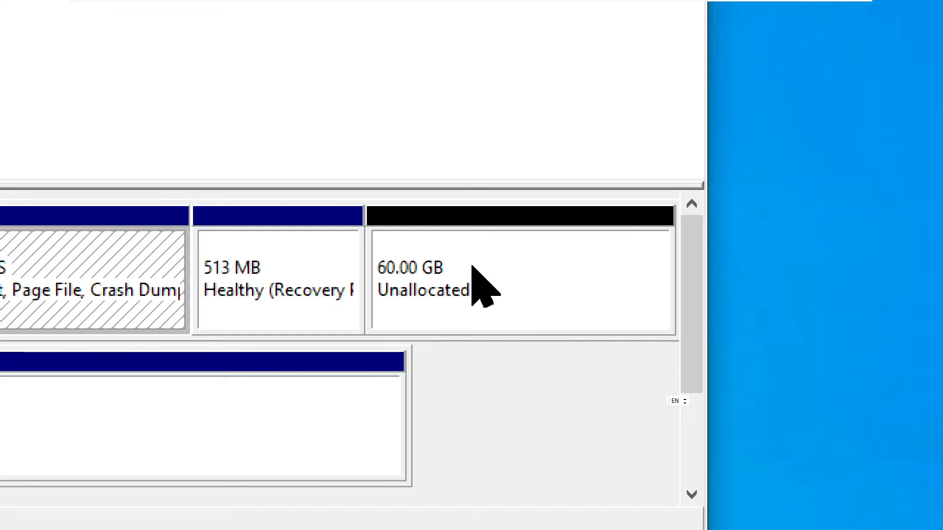
pyautogui.click(473, 269)
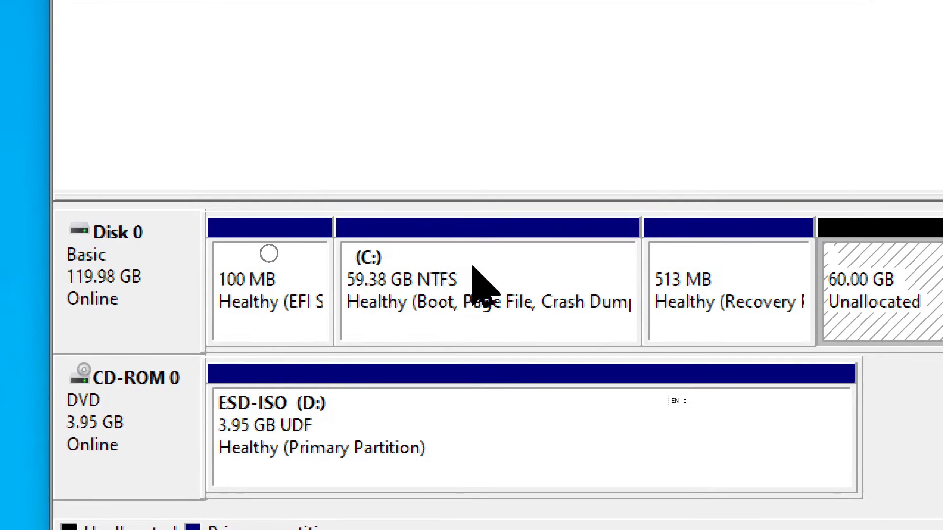
pyautogui.click(503, 255)
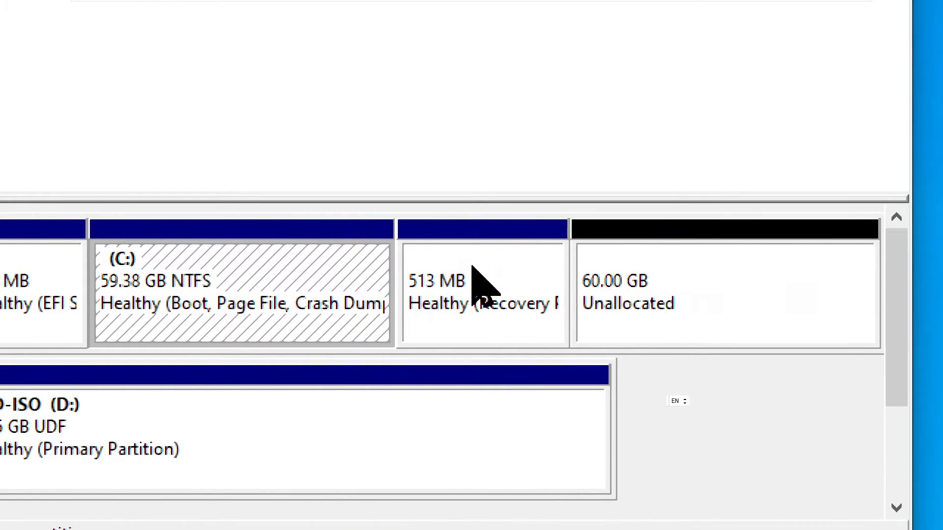
pyautogui.click(473, 269)
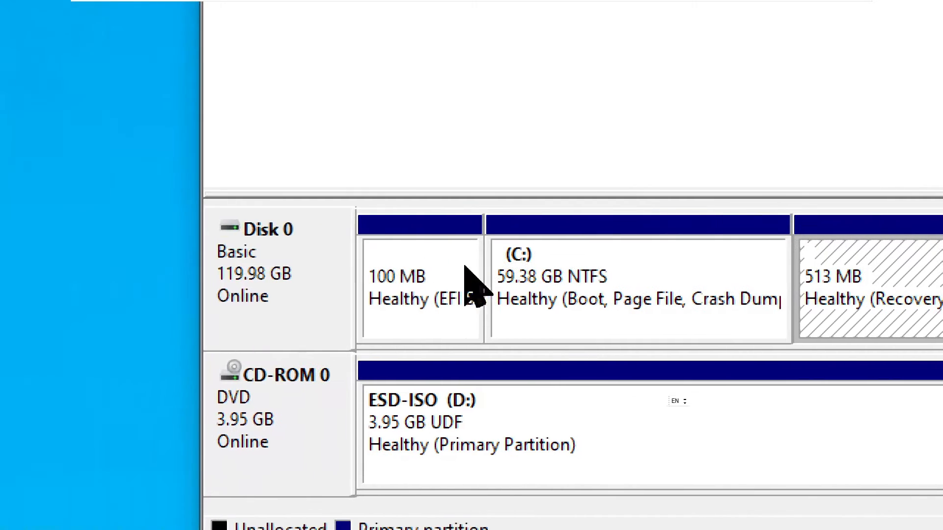
pyautogui.click(382, 272)
pyautogui.click(846, 264)
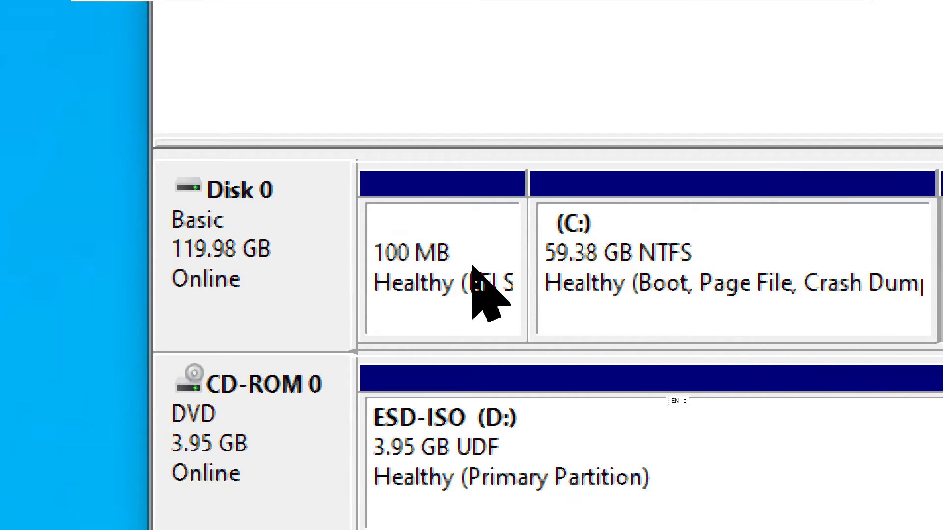
pyautogui.click(471, 268)
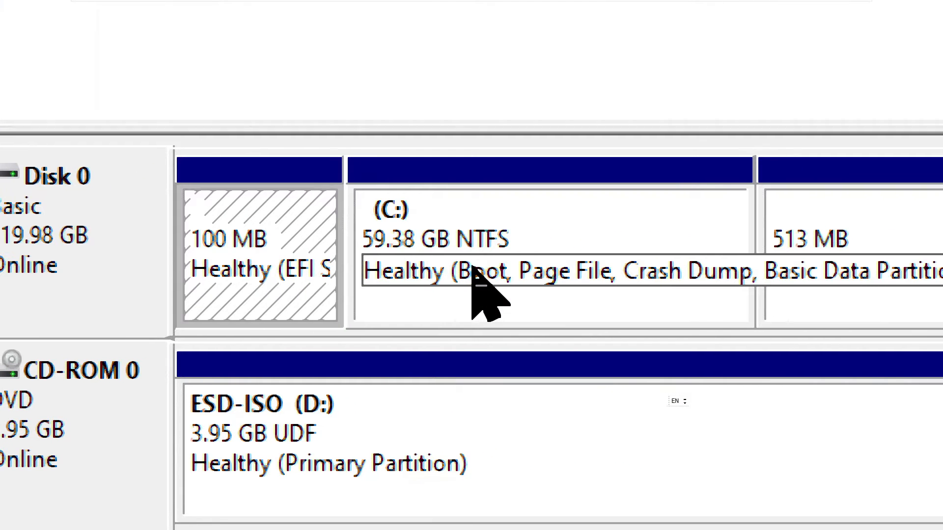
pyautogui.click(471, 266)
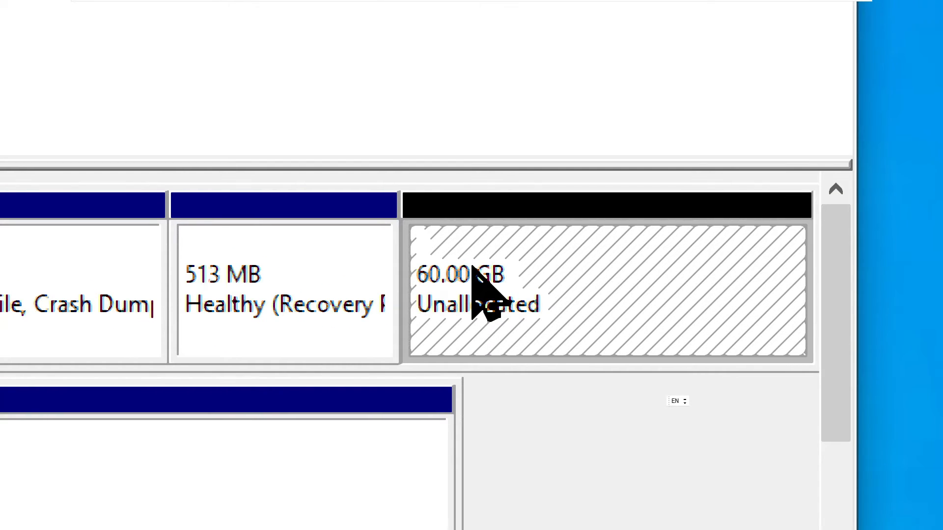
# Start the New Simple Volume wizard on the 60.00 GB unallocated space and pass its welcome page
pyautogui.rightClick(472, 265)
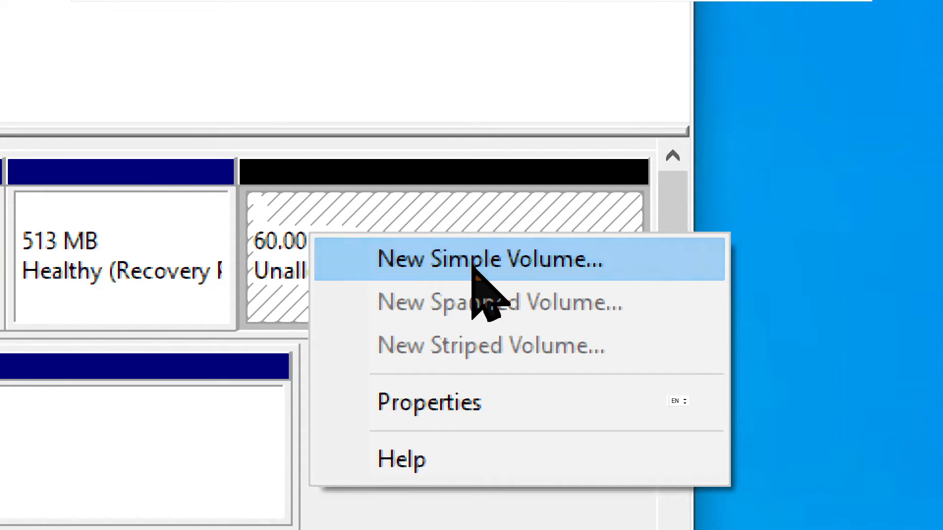
pyautogui.click(472, 265)
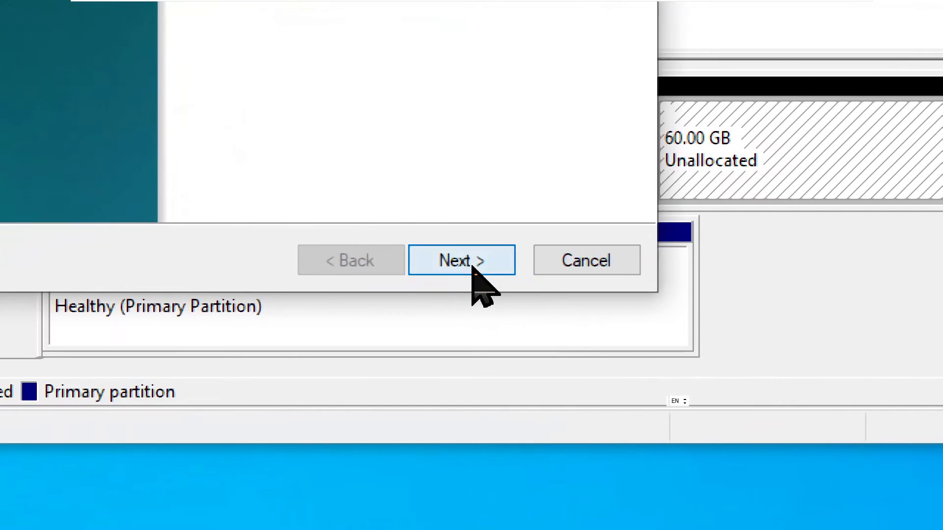
pyautogui.click(461, 260)
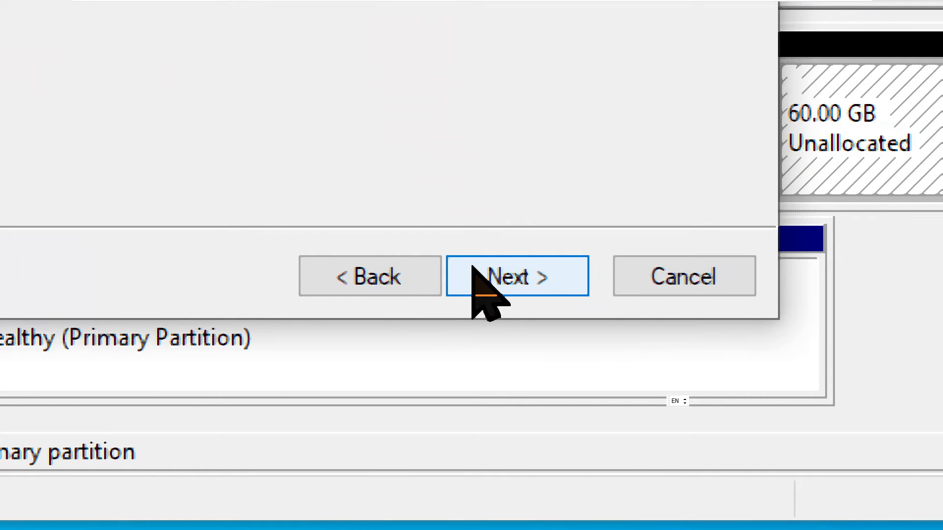
# Keep the volume size at the full 61439 MB and continue
pyautogui.click(473, 268)
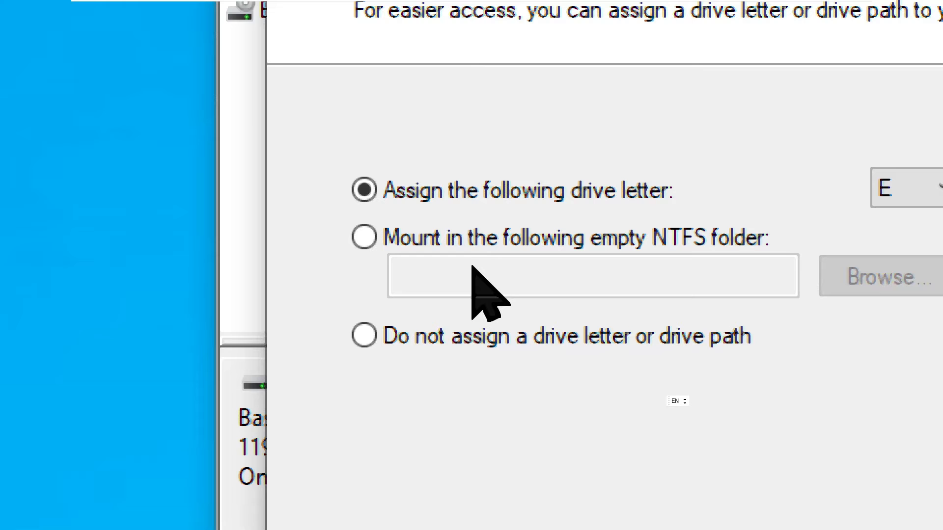
# Choose to mount the volume in an empty NTFS folder instead of drive letter E
pyautogui.click(474, 247)
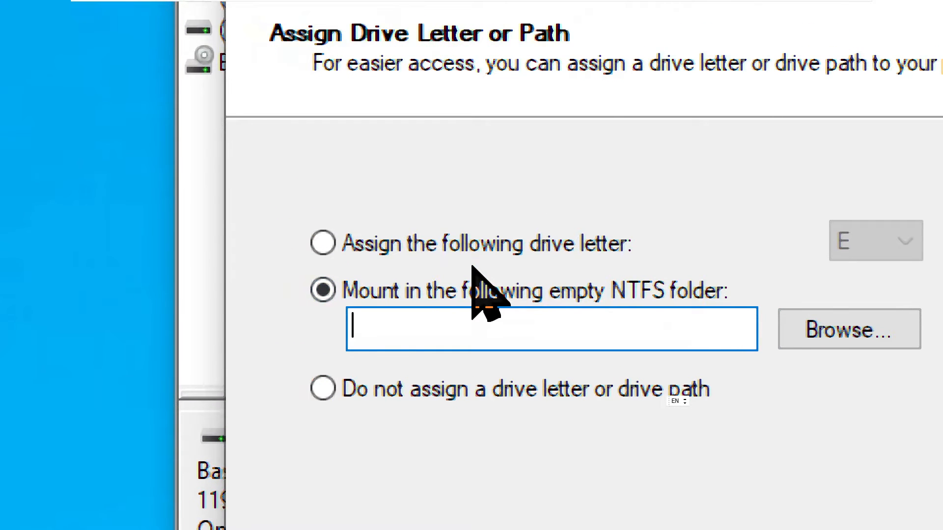
pyautogui.click(472, 267)
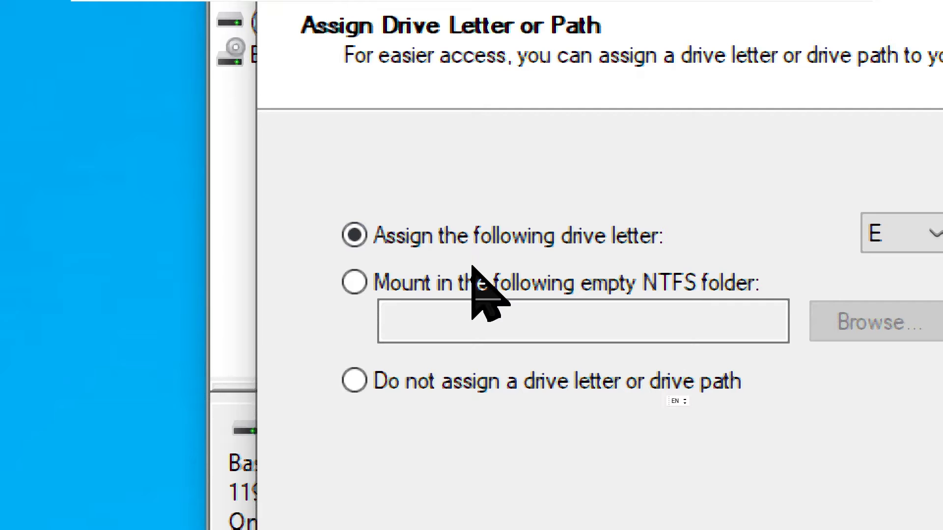
pyautogui.click(474, 285)
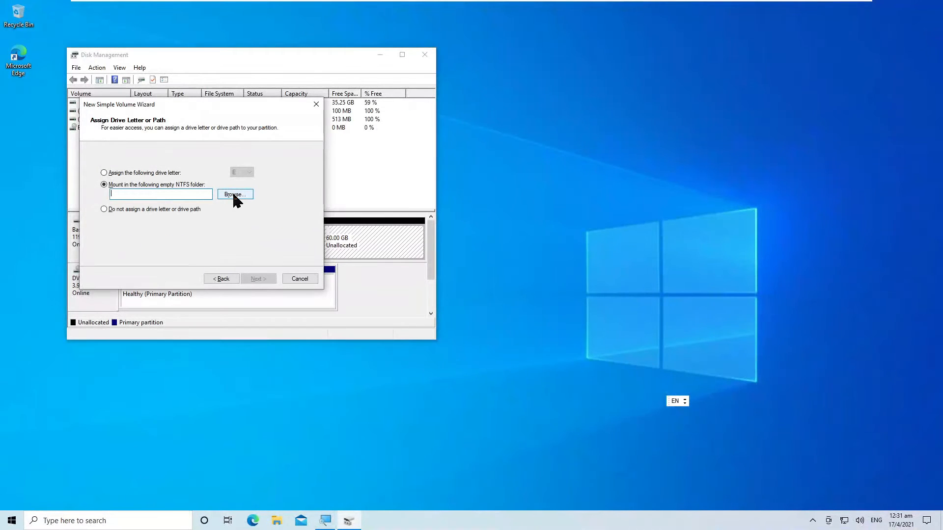
# Create a new folder C:\60GB_Disk and set it as the volume's mount path
pyautogui.click(234, 195)
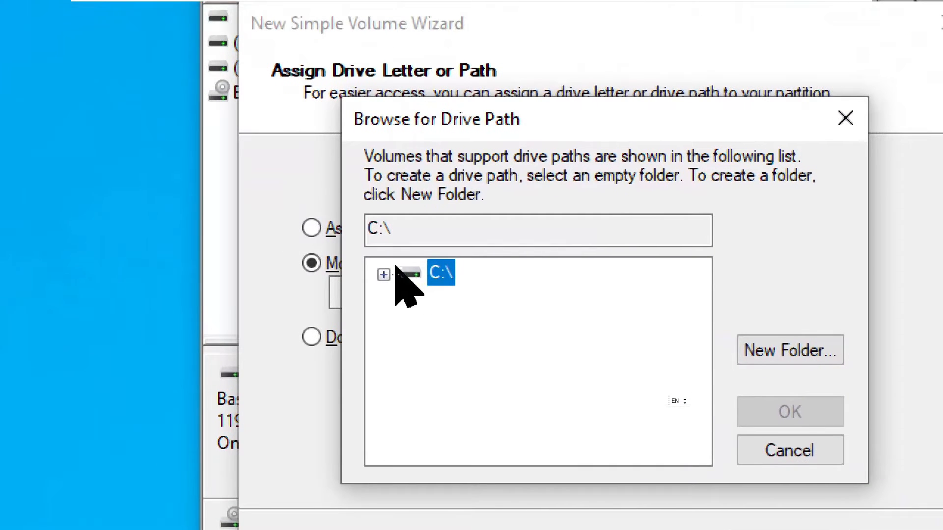
pyautogui.doubleClick(441, 273)
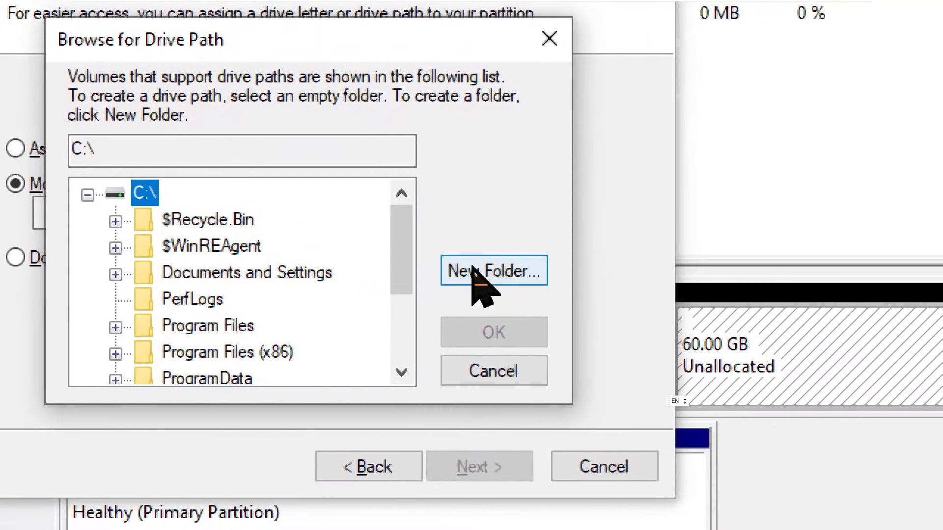
pyautogui.click(478, 282)
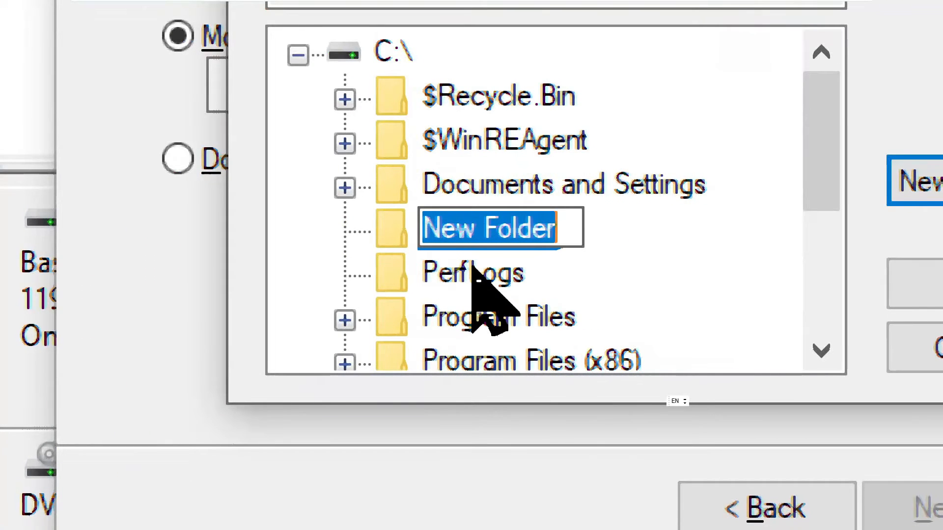
pyautogui.press('End')
pyautogui.write('G')
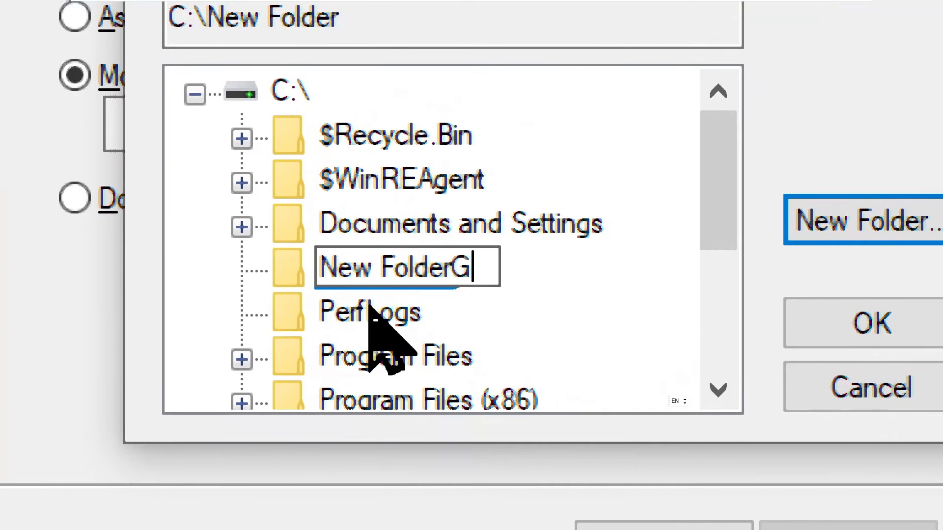
pyautogui.write('B')
pyautogui.hotkey('ctrl', 'a')
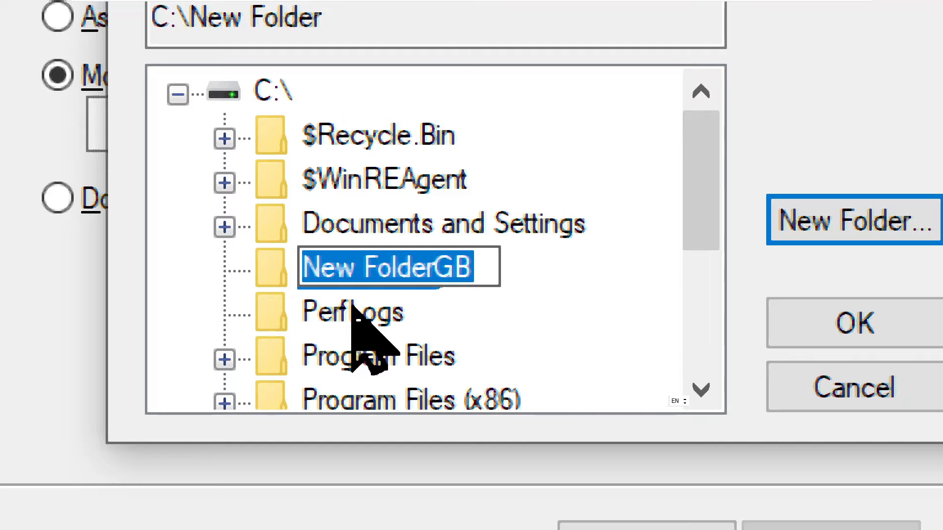
pyautogui.press('End')
pyautogui.hotkey('ctrl', 'a')
pyautogui.press('BackSpace')
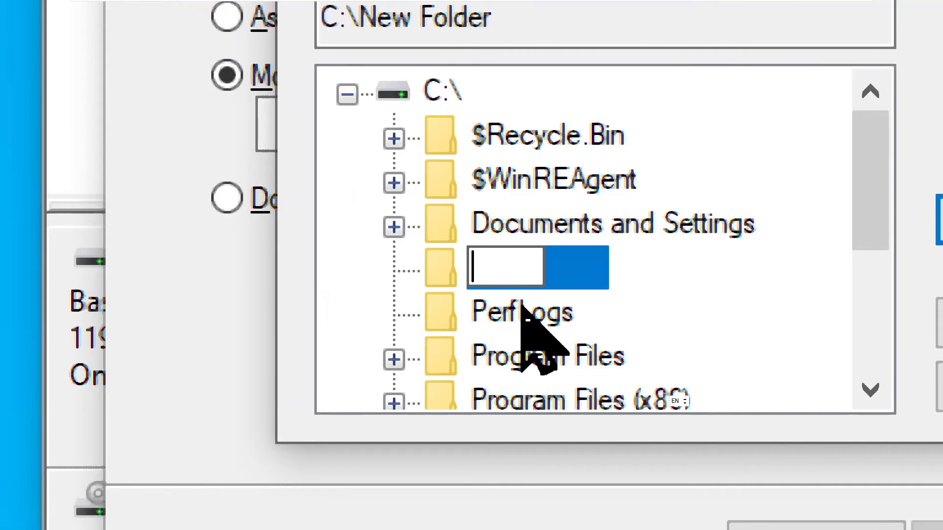
pyautogui.write('60')
pyautogui.write('GB')
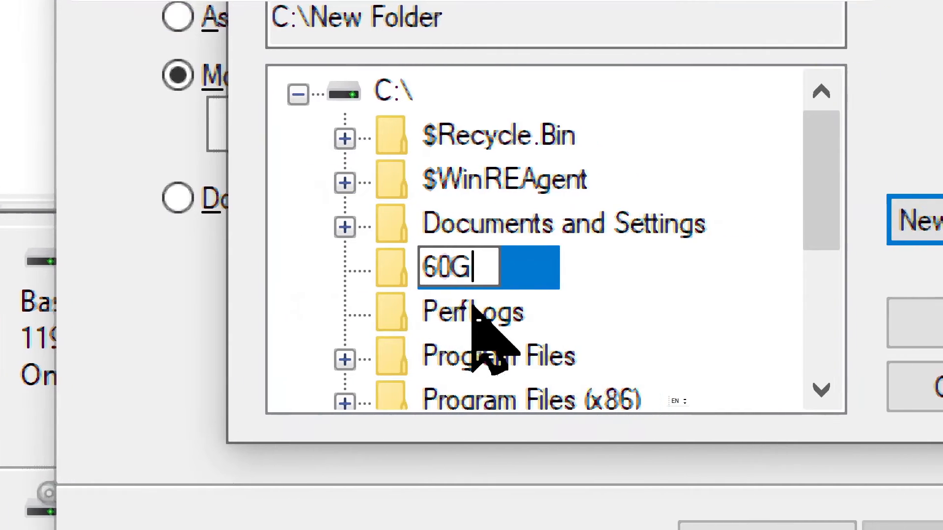
pyautogui.write('_Disk')
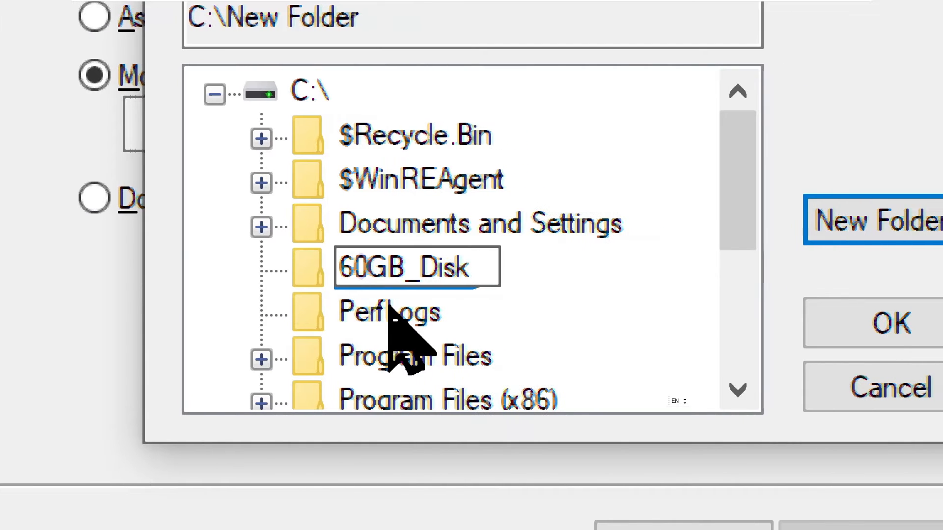
pyautogui.press('Return')
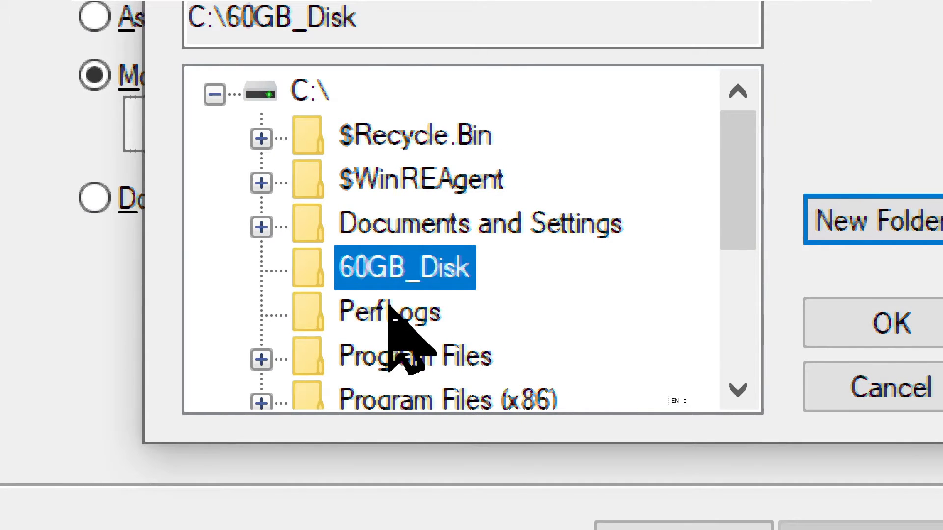
pyautogui.press('Return')
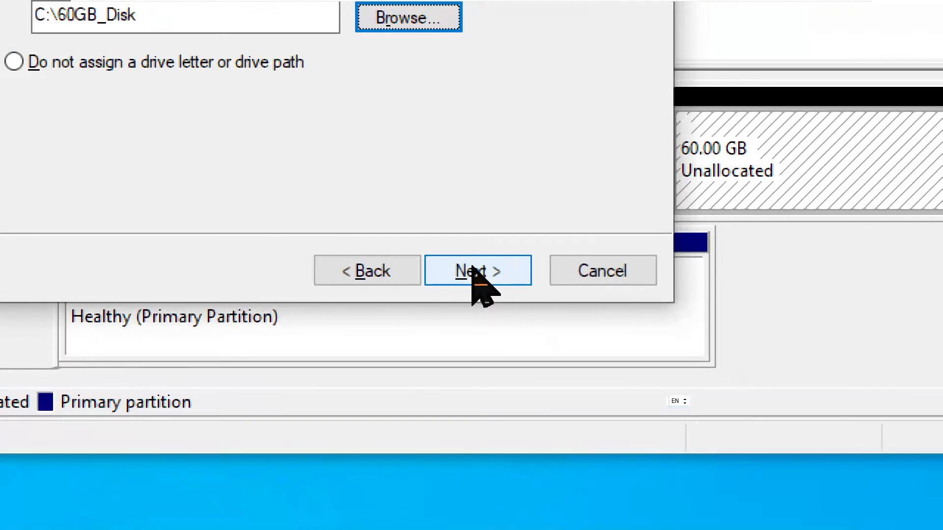
# On the formatting page, keep NTFS as the file system with quick format enabled
pyautogui.click(472, 269)
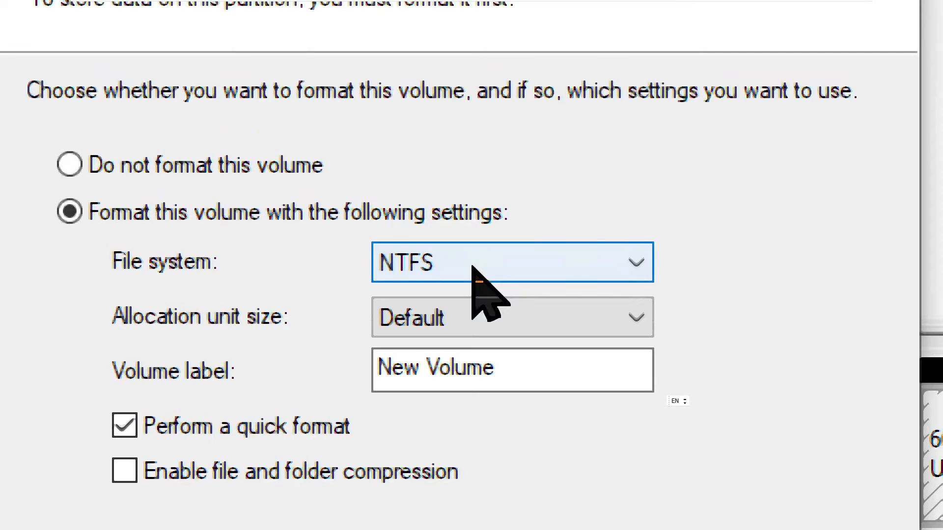
pyautogui.click(734, 320)
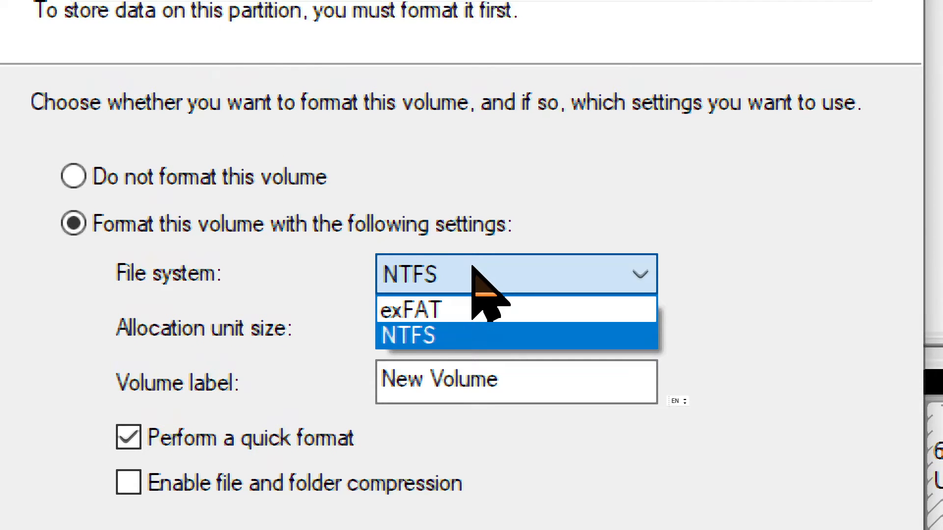
pyautogui.click(473, 269)
pyautogui.click(472, 269)
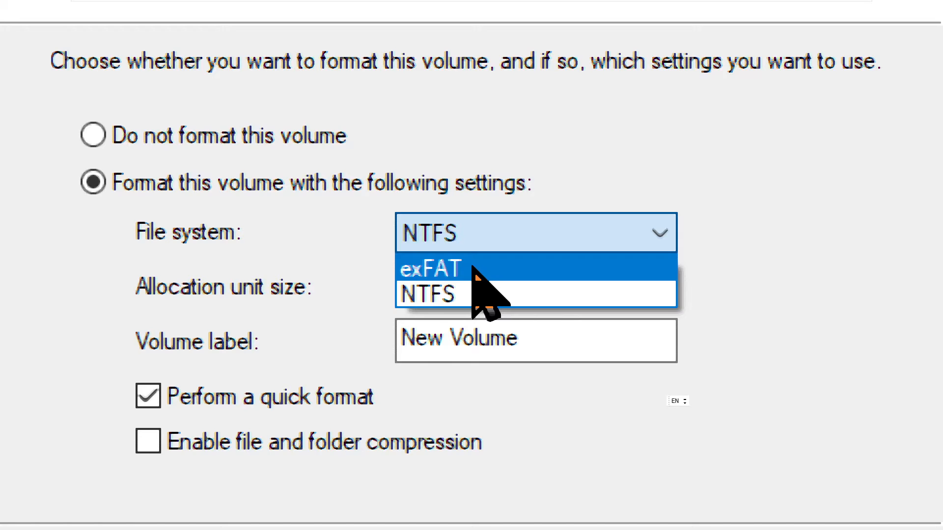
pyautogui.click(453, 224)
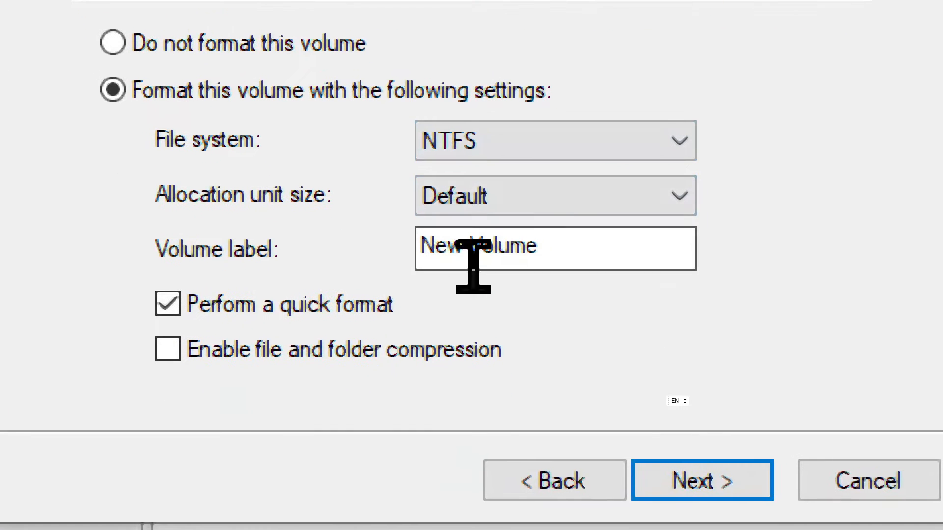
# Replace the New Volume label with First_Volume, leaving file and folder compression off
pyautogui.click(473, 267)
pyautogui.click(552, 254)
pyautogui.hotkey('ctrl', 'a')
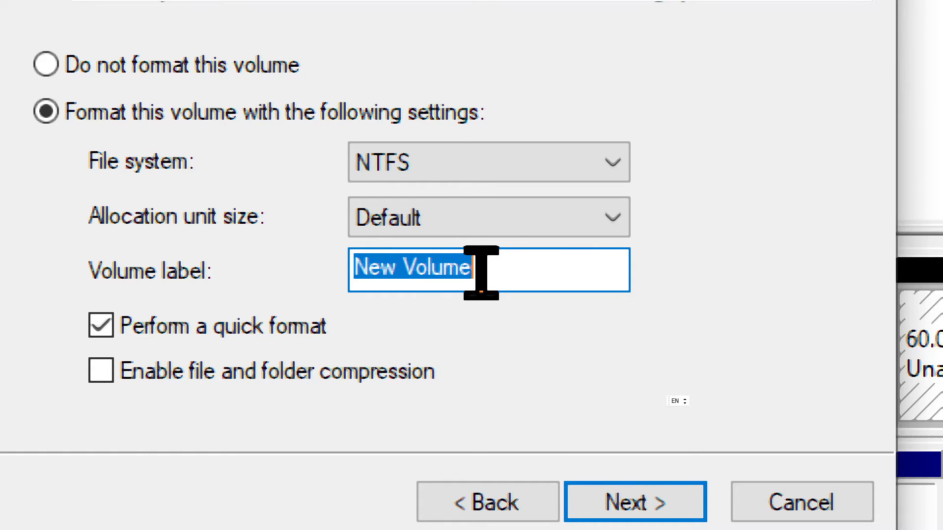
pyautogui.press('BackSpace')
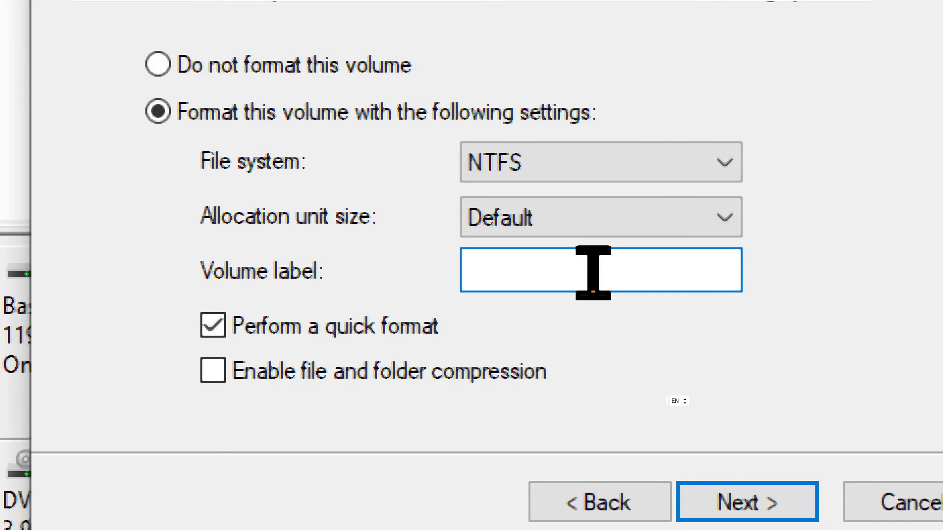
pyautogui.write('First_Vol')
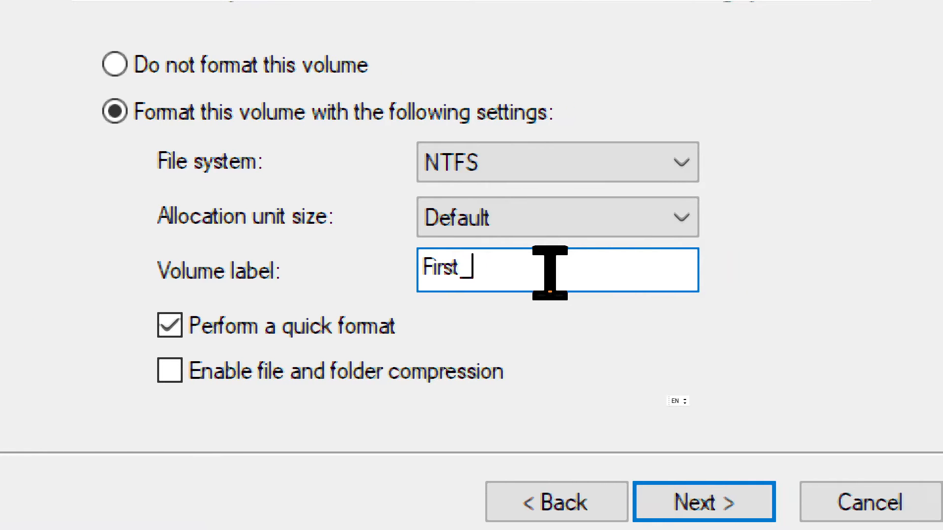
pyautogui.write('ume')
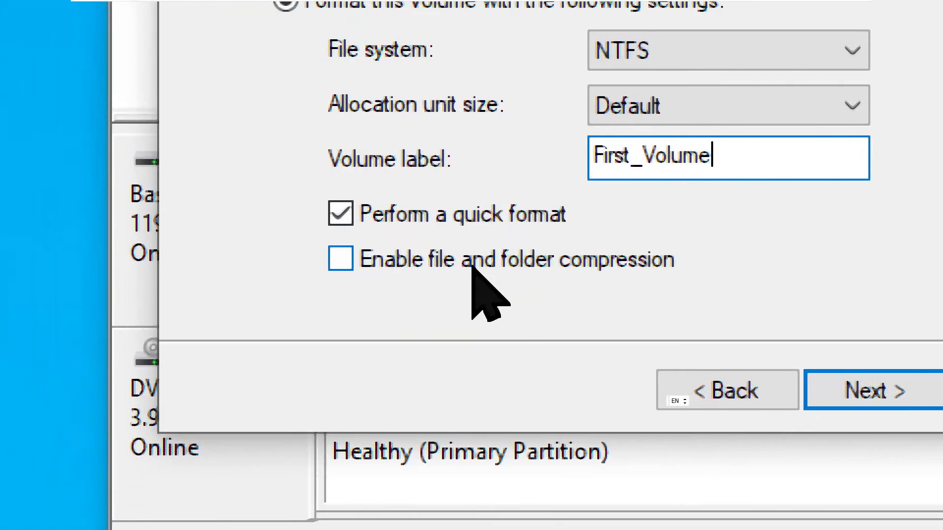
pyautogui.click(373, 372)
pyautogui.click(472, 267)
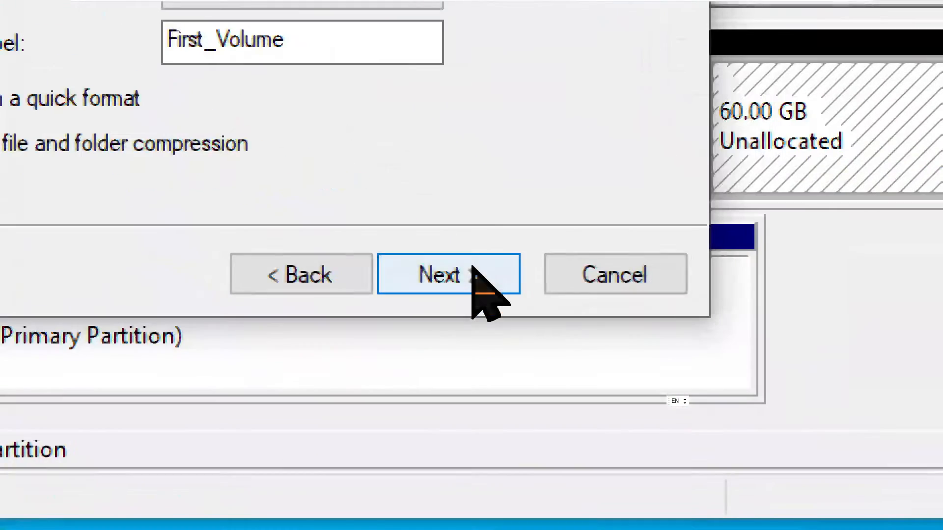
# Complete the wizard to create First_Volume, then bring File Explorer's This PC forward
pyautogui.click(646, 336)
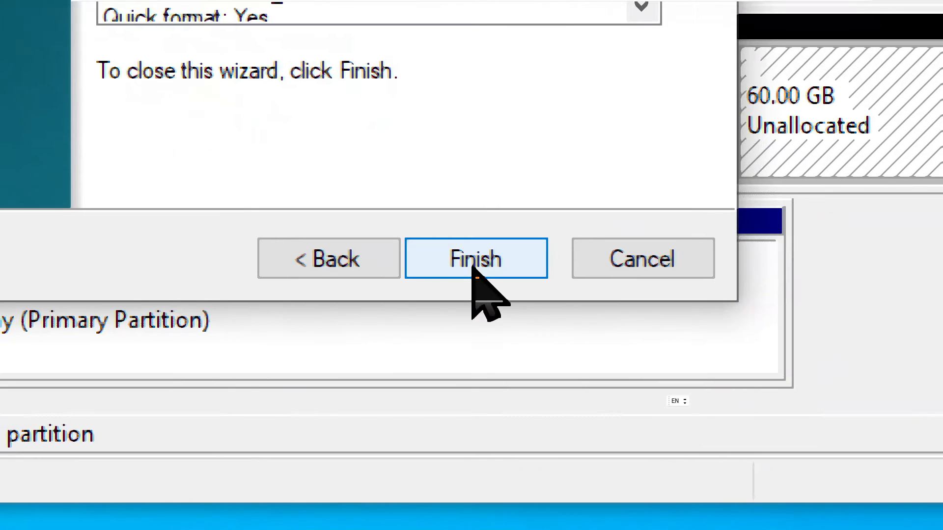
pyautogui.click(474, 268)
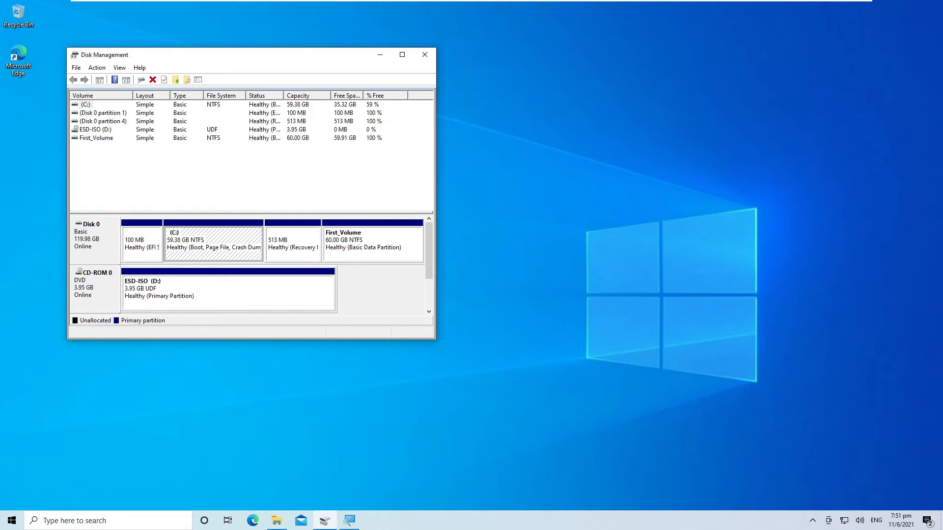
pyautogui.hotkey('alt', 'Tab')
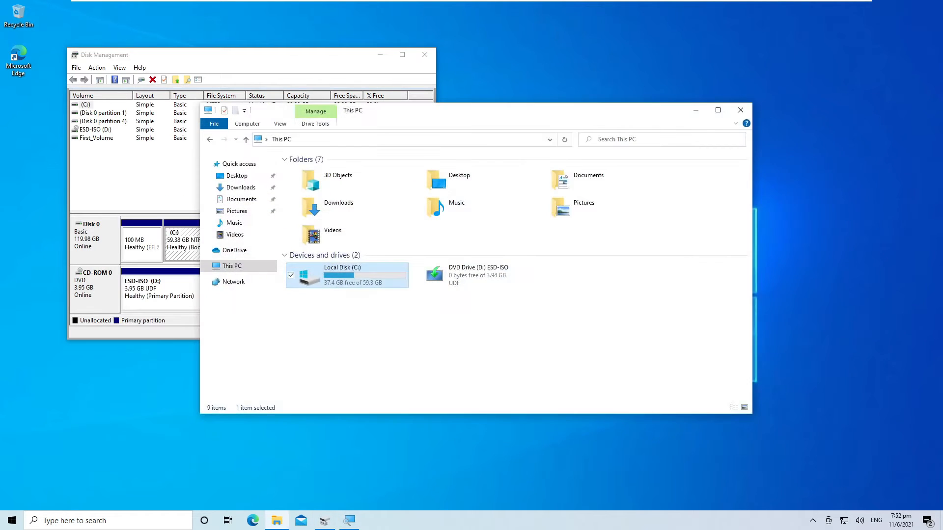
# Open Local Disk (C:) and select the 60GB_Disk mount folder, keeping its name unchanged
pyautogui.press('Return')
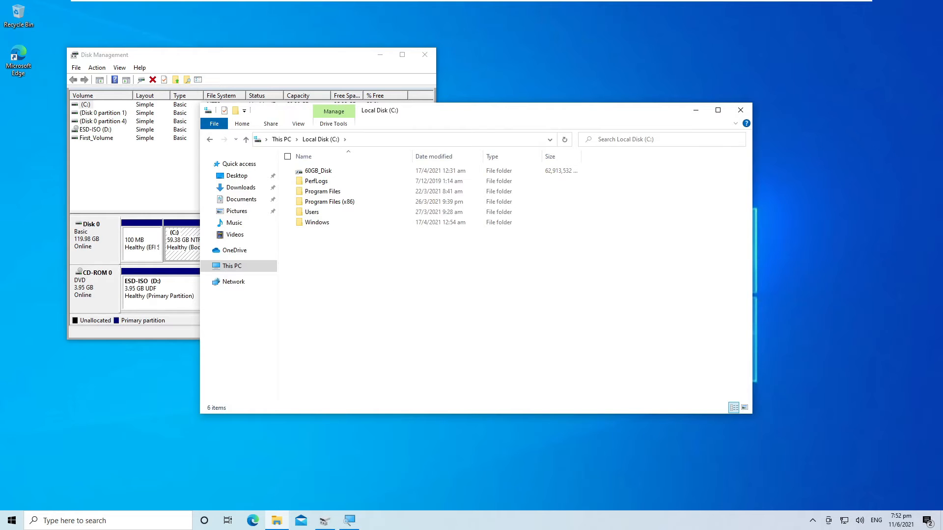
pyautogui.press('Down')
pyautogui.press('Up')
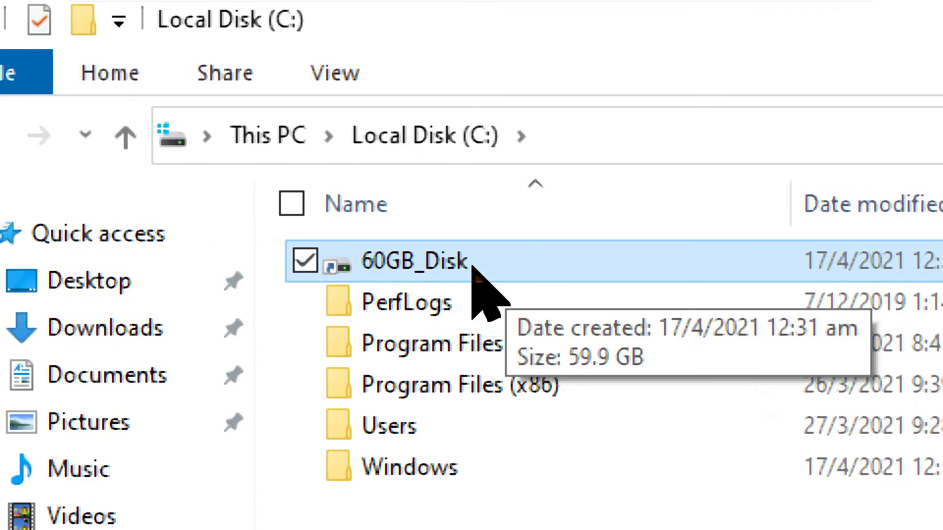
pyautogui.click(472, 269)
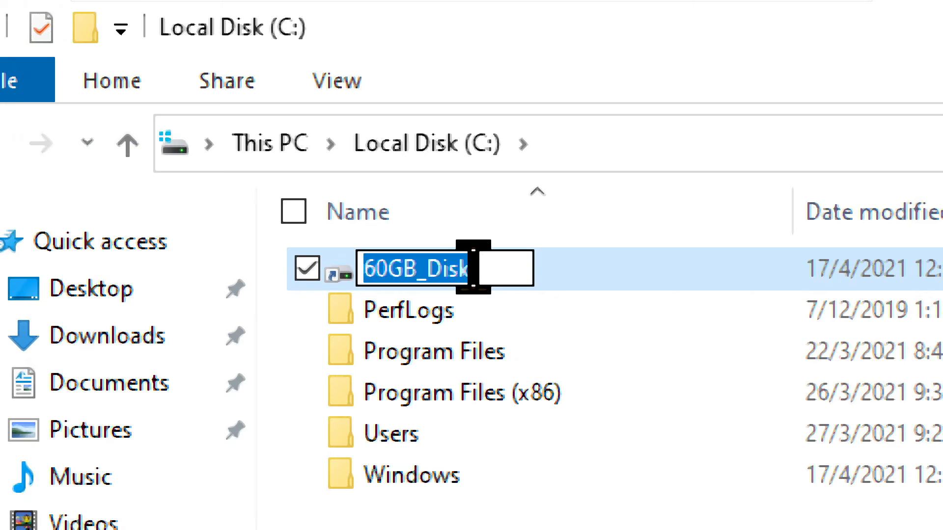
pyautogui.press('Escape')
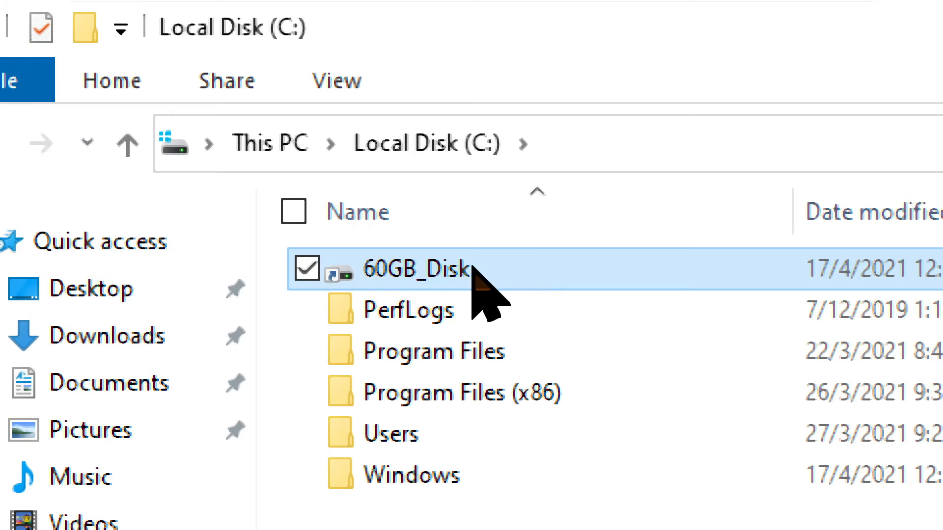
pyautogui.rightClick(472, 268)
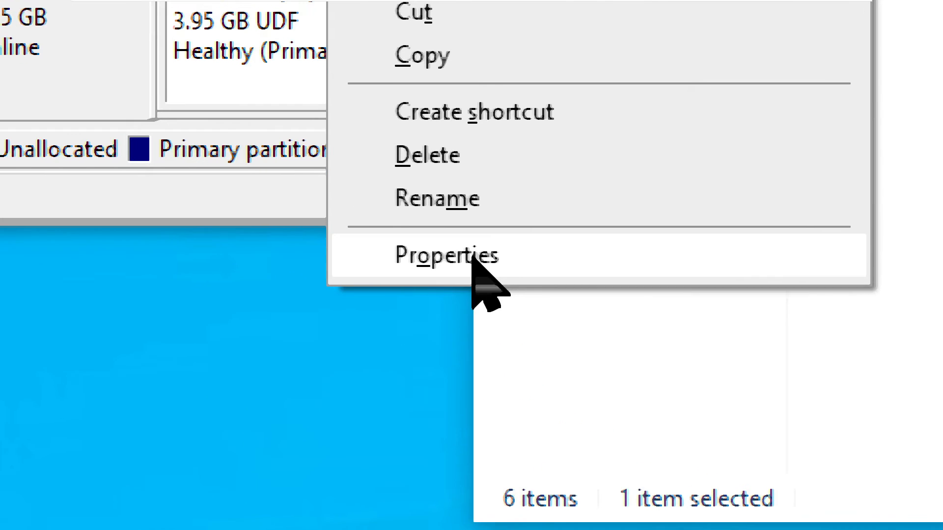
# Check 60GB_Disk's Properties to confirm it is the mounted First_Volume, then open the folder
pyautogui.click(473, 259)
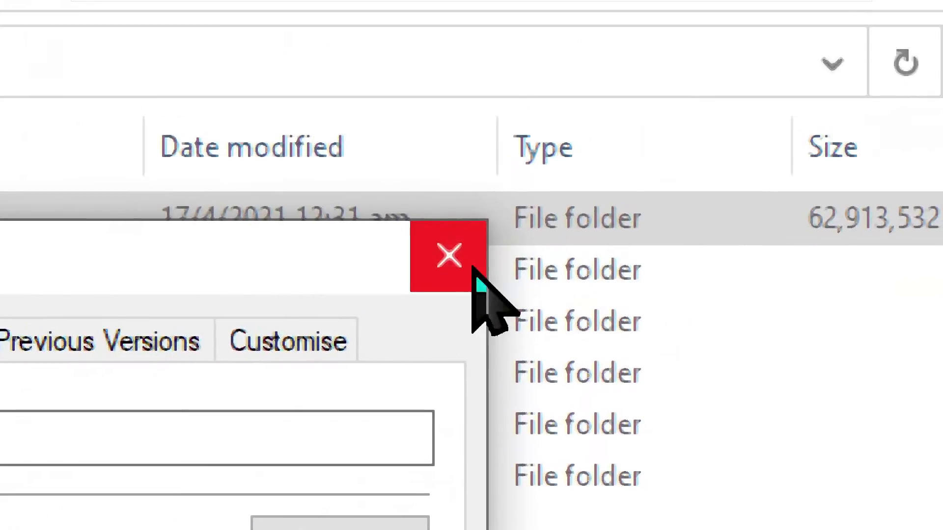
pyautogui.click(473, 269)
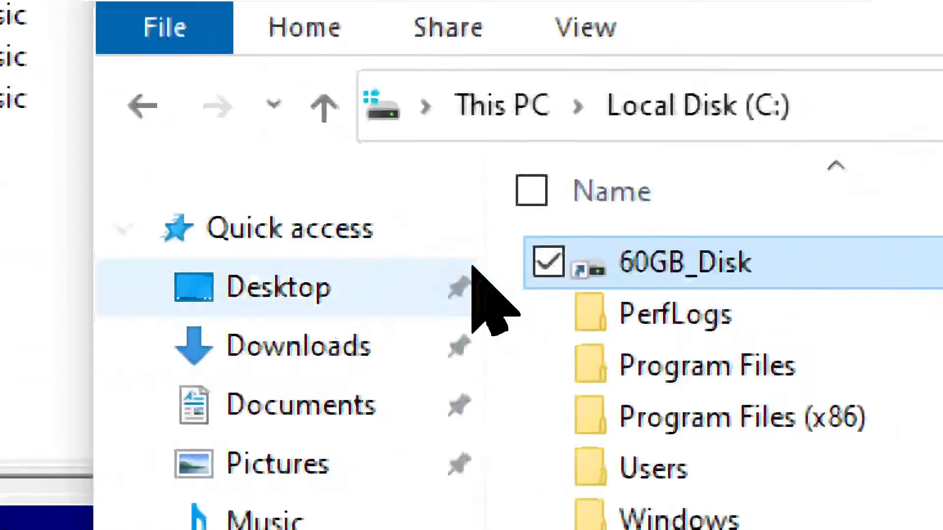
pyautogui.click(487, 269)
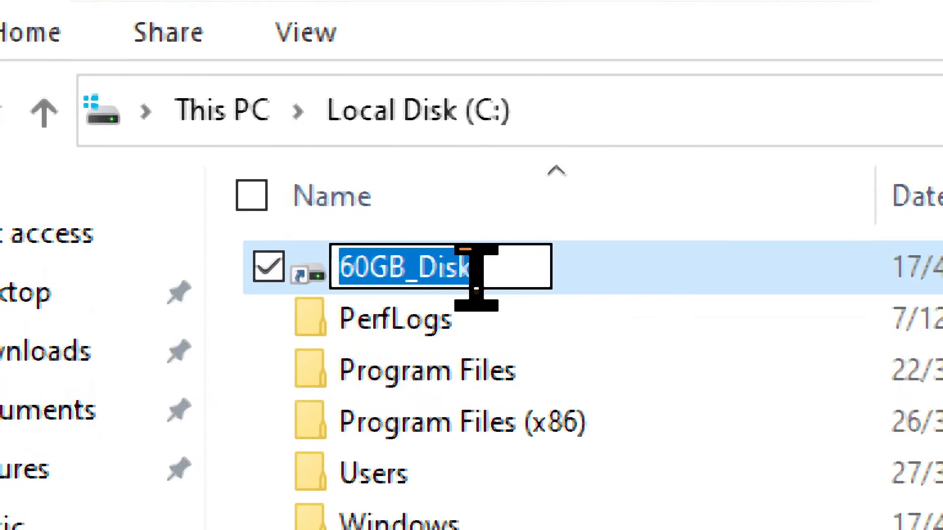
pyautogui.press('Return')
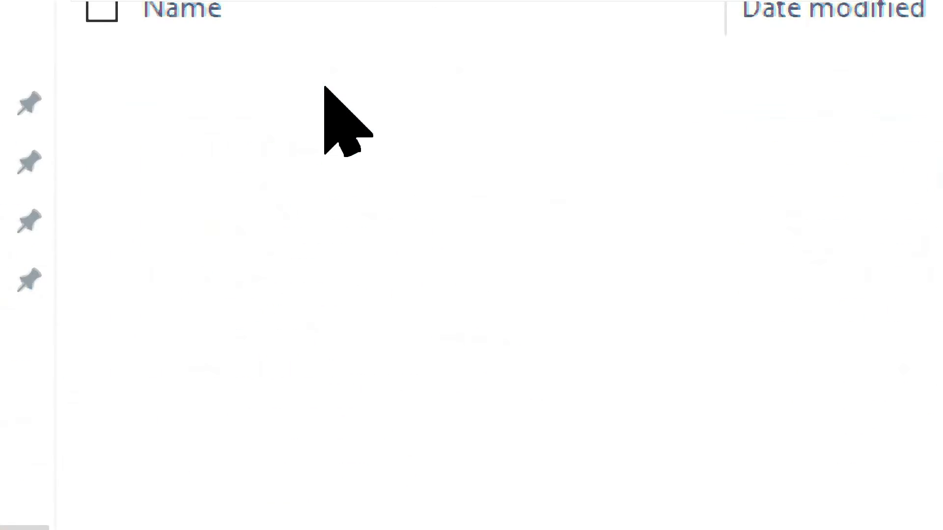
# Bring up the Start menu app list and dismiss it again
pyautogui.press('super')
pyautogui.press('Tab')
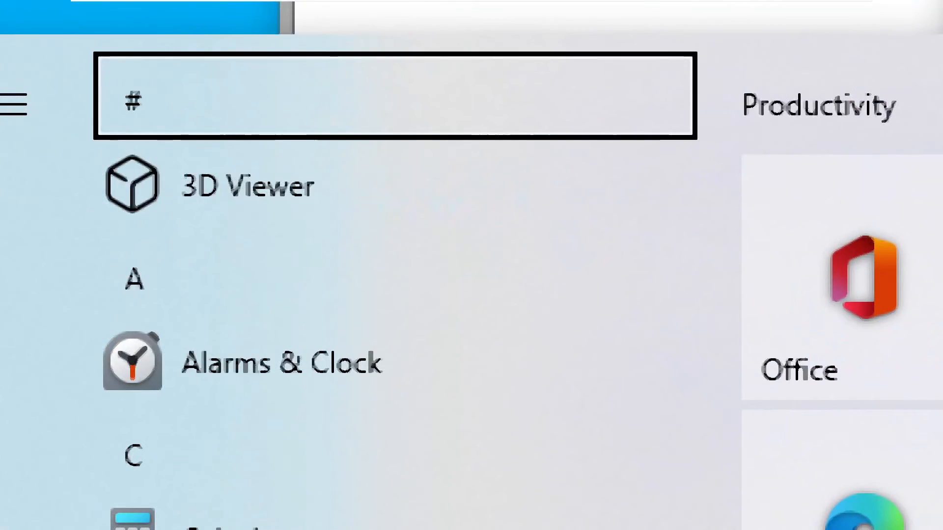
pyautogui.press('Escape')
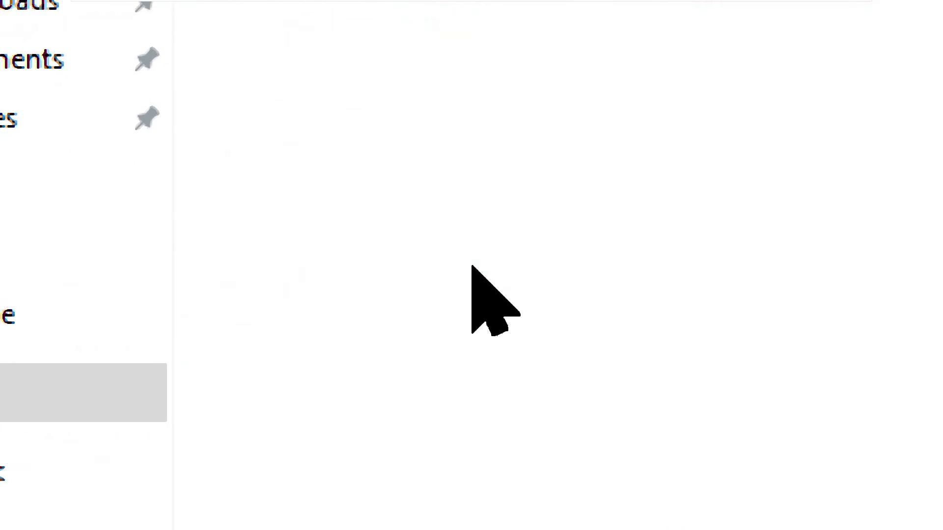
# Create a new text document named 'Test' in 60GB_Disk and open it in Notepad
pyautogui.rightClick(471, 265)
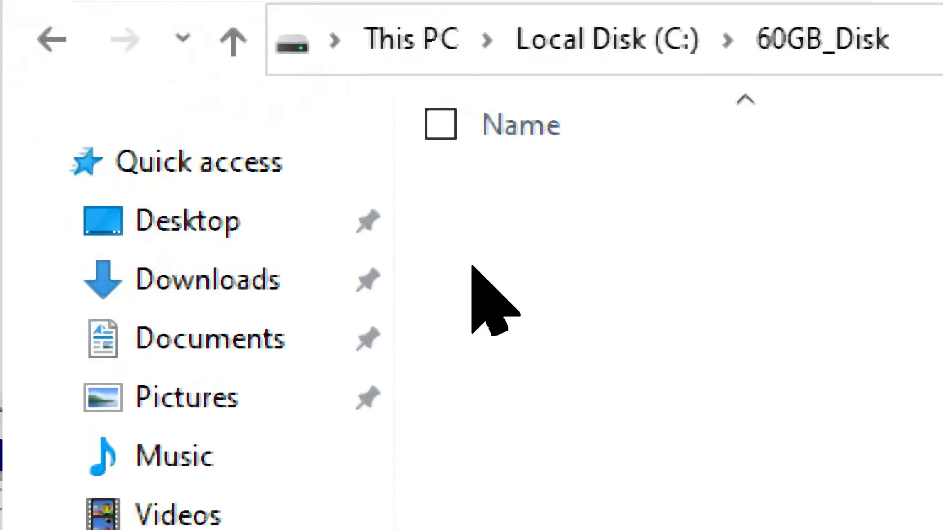
pyautogui.rightClick(471, 267)
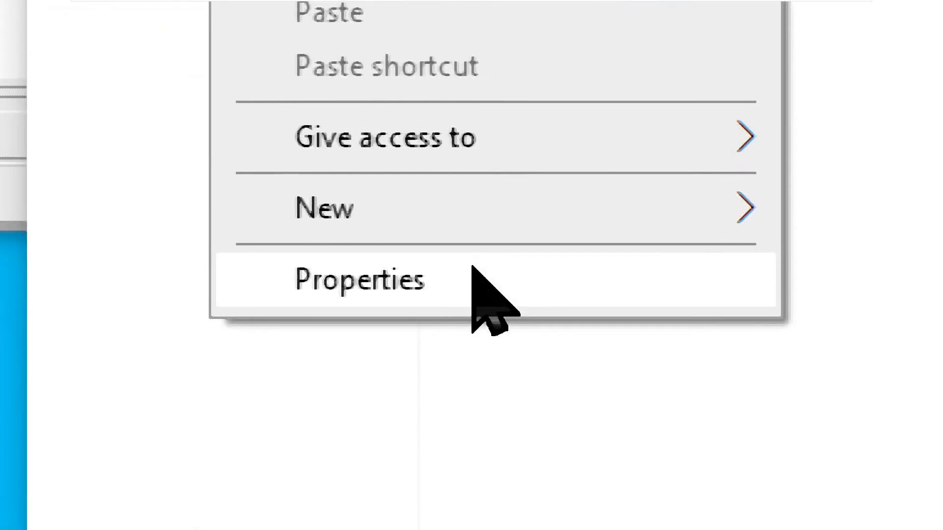
pyautogui.moveTo(737, 208)
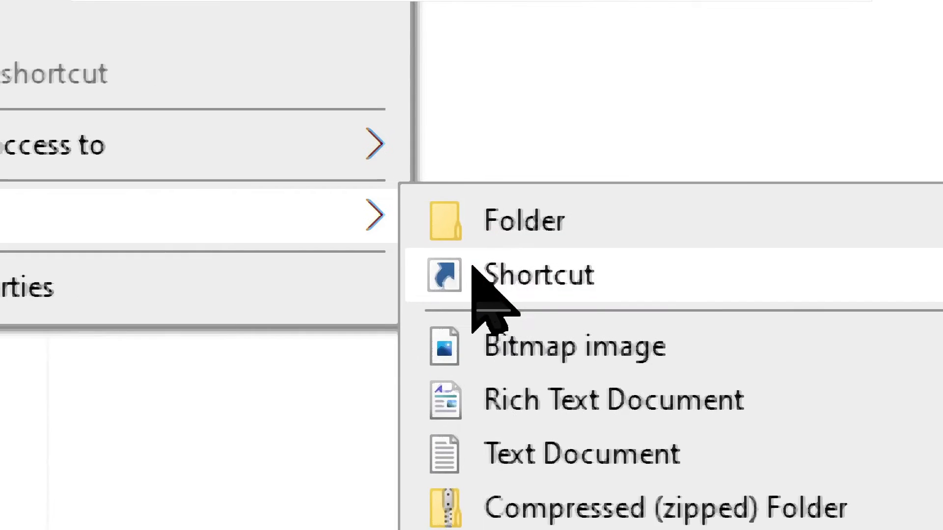
pyautogui.click(582, 454)
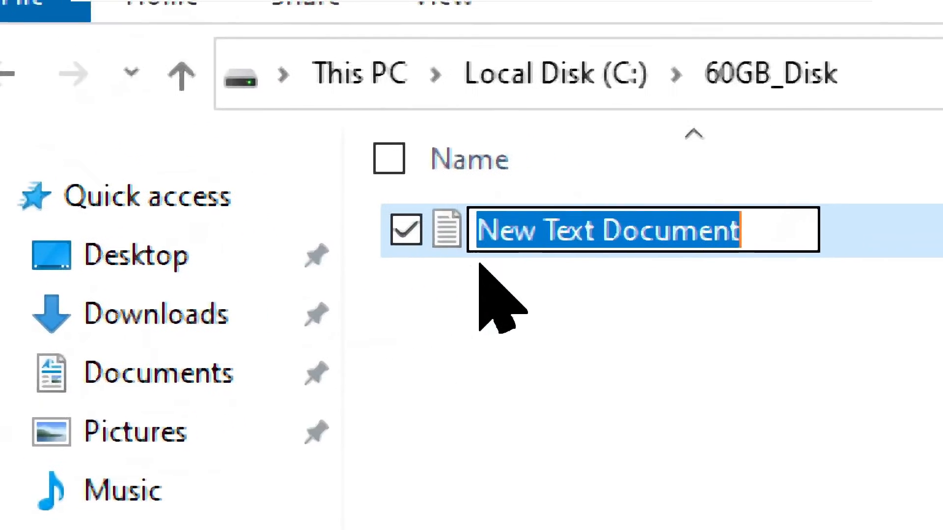
pyautogui.press('BackSpace')
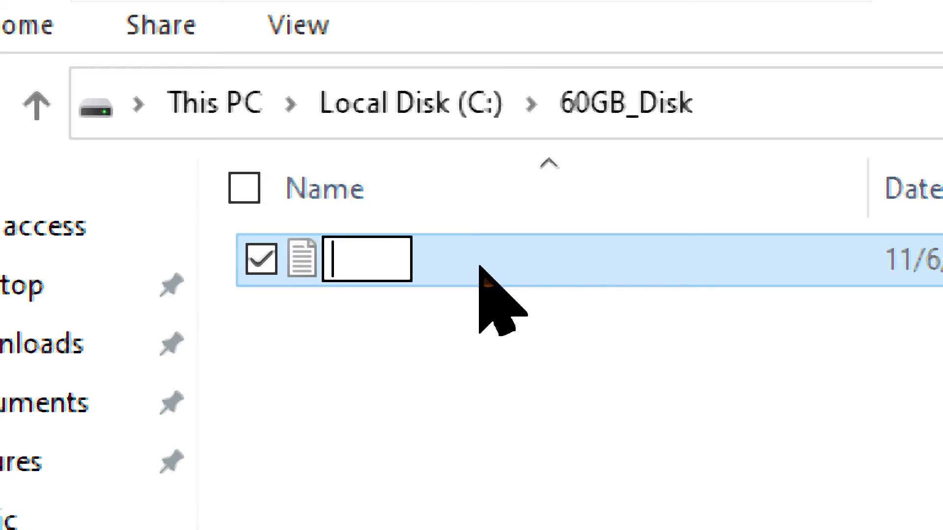
pyautogui.write('Test')
pyautogui.press('Return')
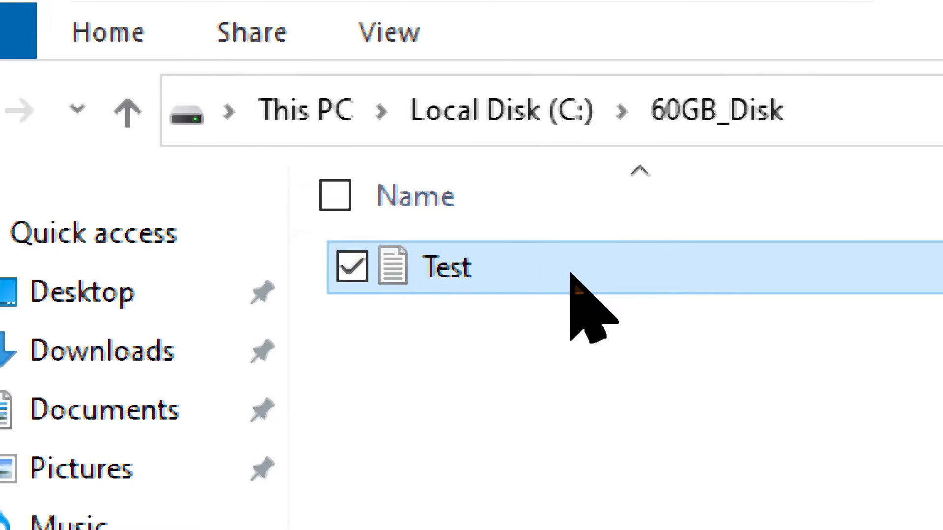
pyautogui.doubleClick(338, 87)
# Write a one-line greeting into Test, verify it reopens, close Notepad and Explorer, hide Disk Management
pyautogui.write('Hel')
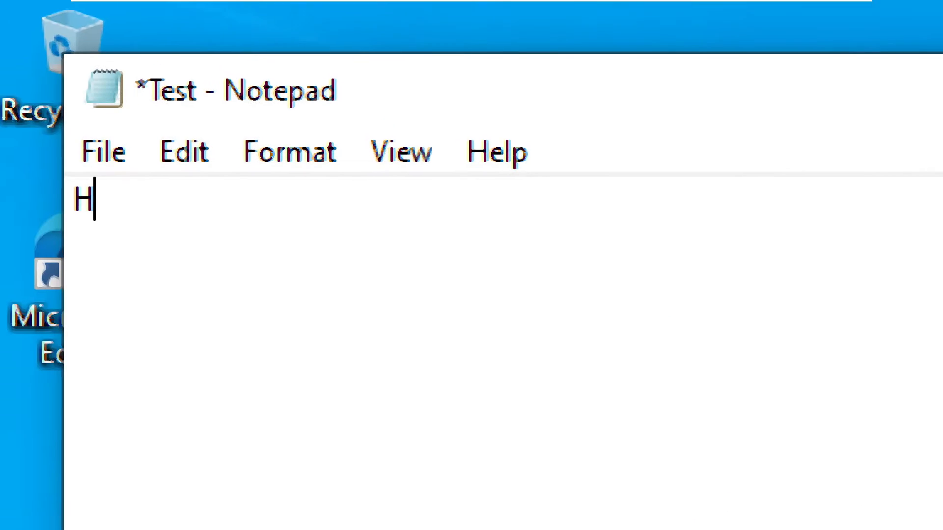
pyautogui.write('lo I am wa')
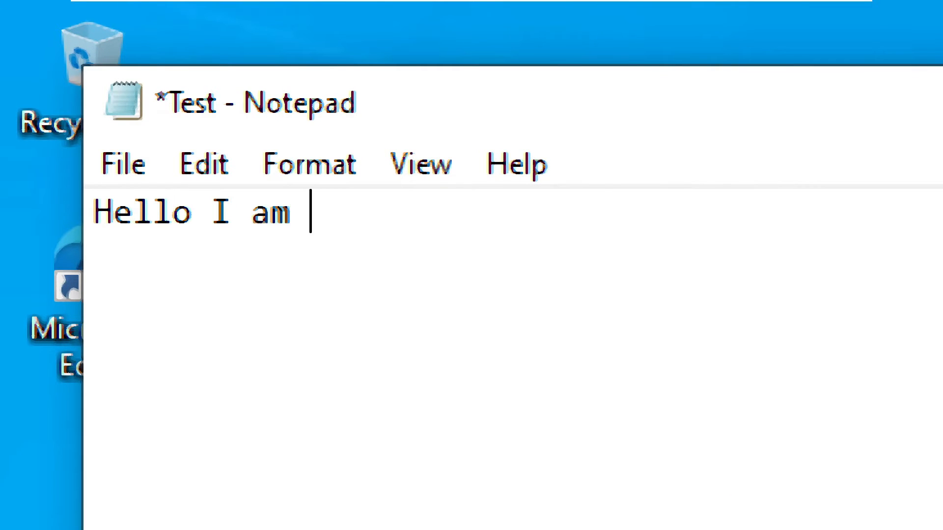
pyautogui.write('termelon ')
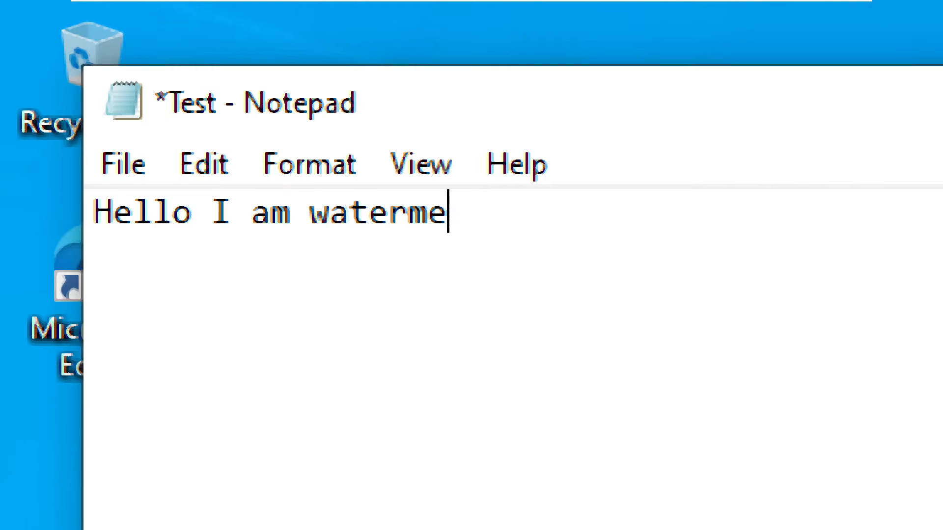
pyautogui.write('Dallon')
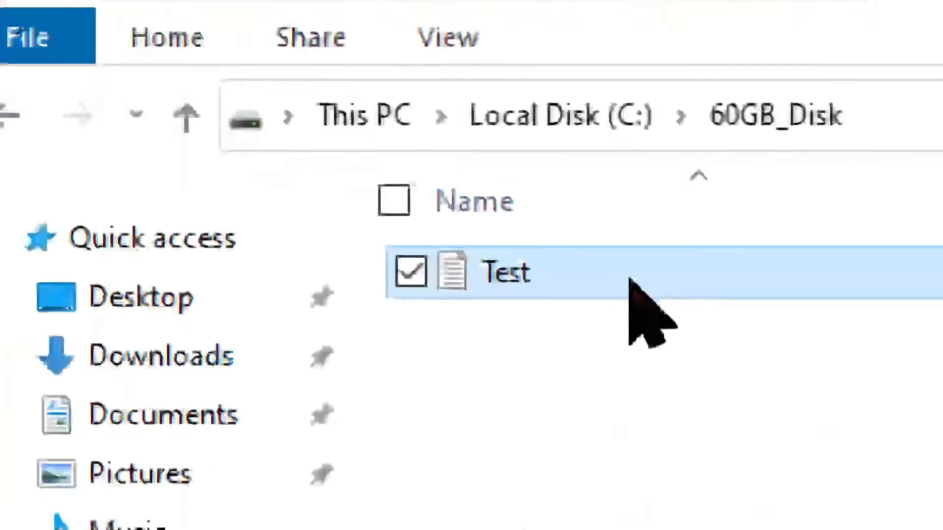
pyautogui.doubleClick(366, 103)
pyautogui.hotkey('alt', 'F4')
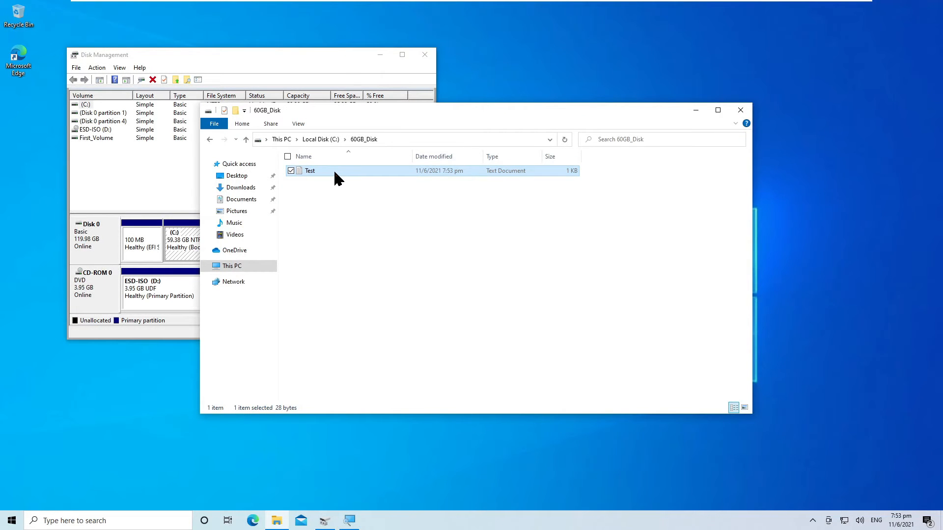
pyautogui.hotkey('alt', 'F4')
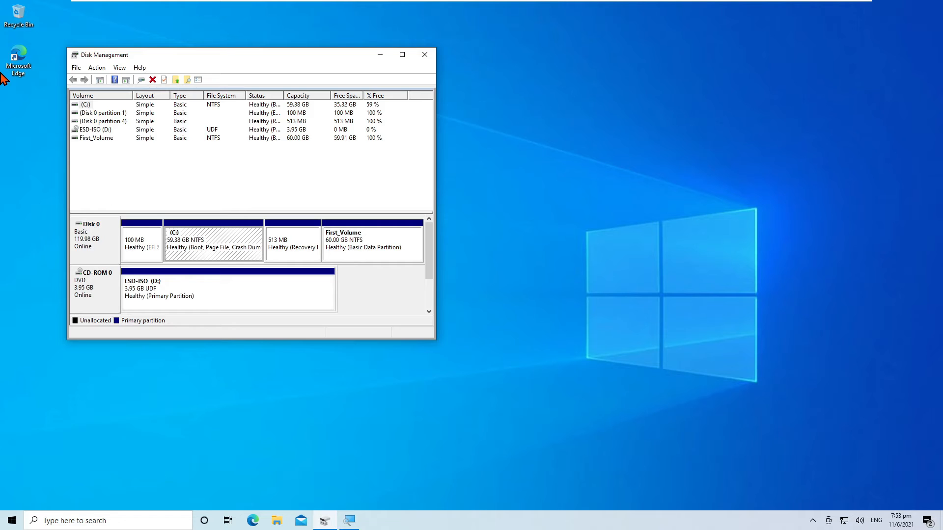
pyautogui.hotkey('alt', 'F4')
pyautogui.hotkey('alt', 'F4')
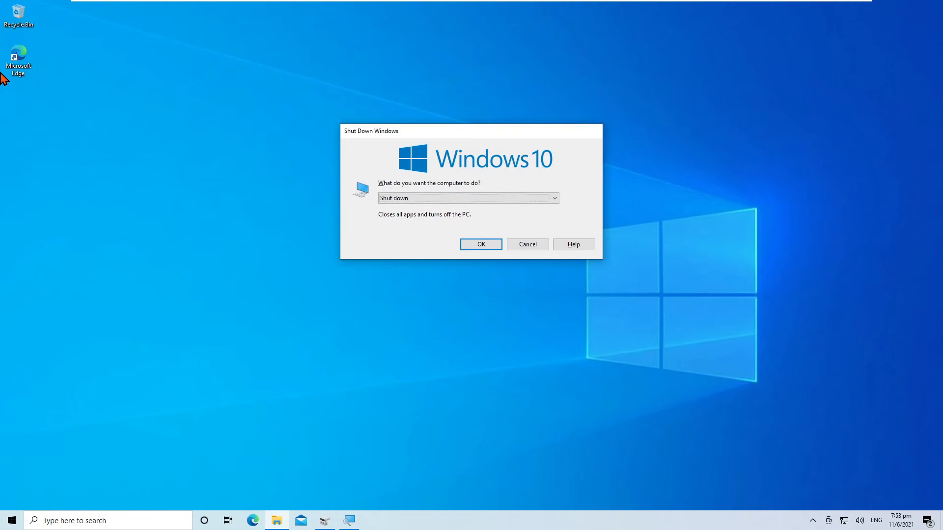
# Confirm 'Shut down' in the Shut Down Windows dialog to power off the virtual machine
pyautogui.press('Return')
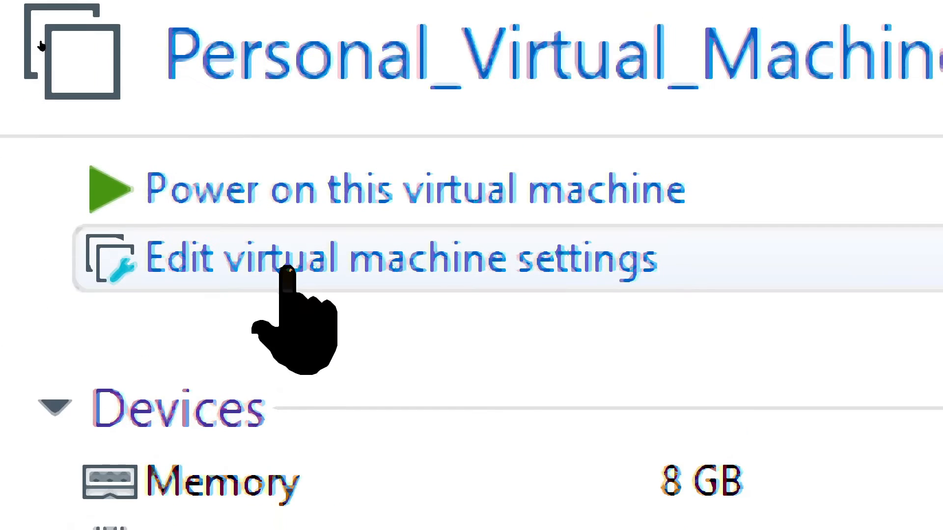
# Add a new Hard Disk to Personal_Virtual_Machine, accepting the wizard's default type and new-disk options
pyautogui.click(287, 270)
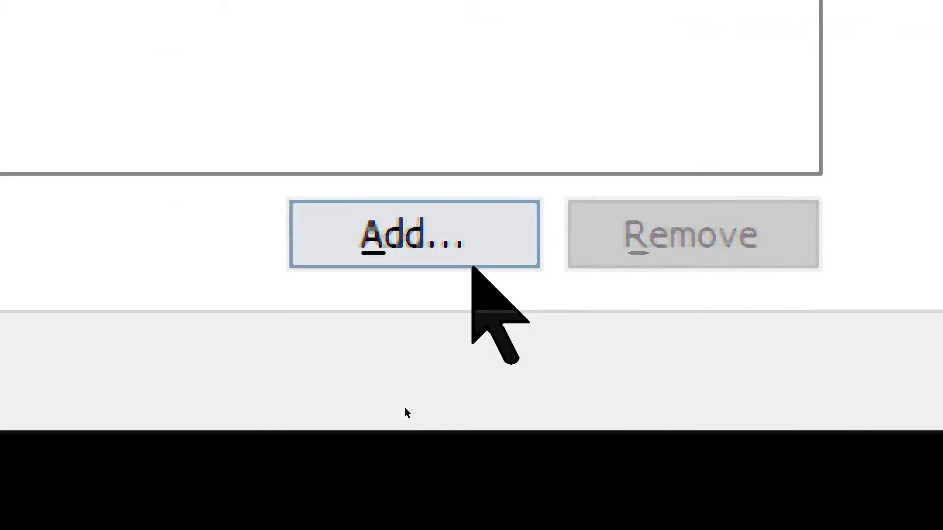
pyautogui.click(471, 265)
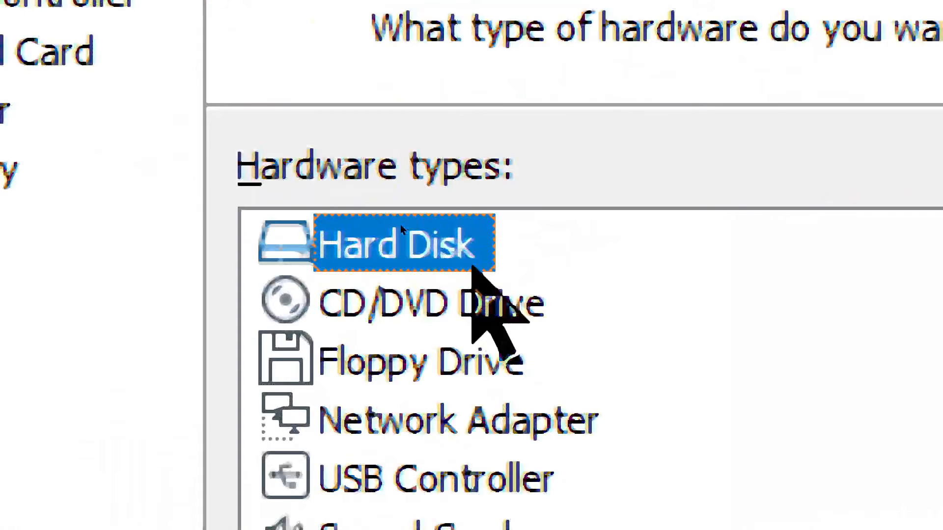
pyautogui.click(449, 261)
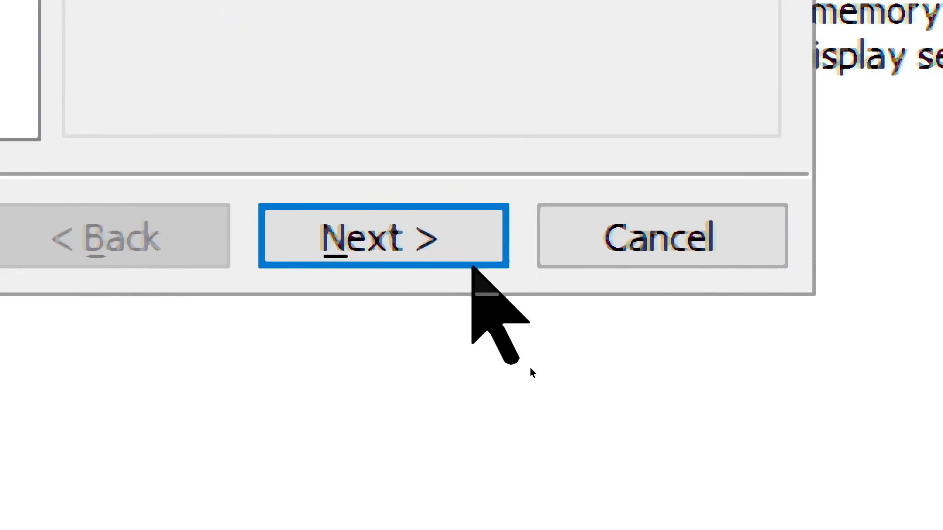
pyautogui.click(143, 172)
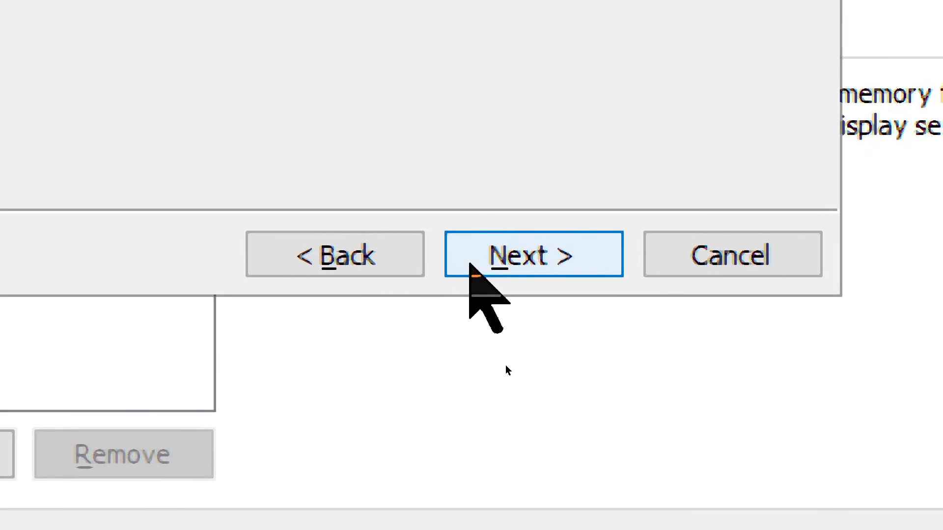
pyautogui.click(471, 262)
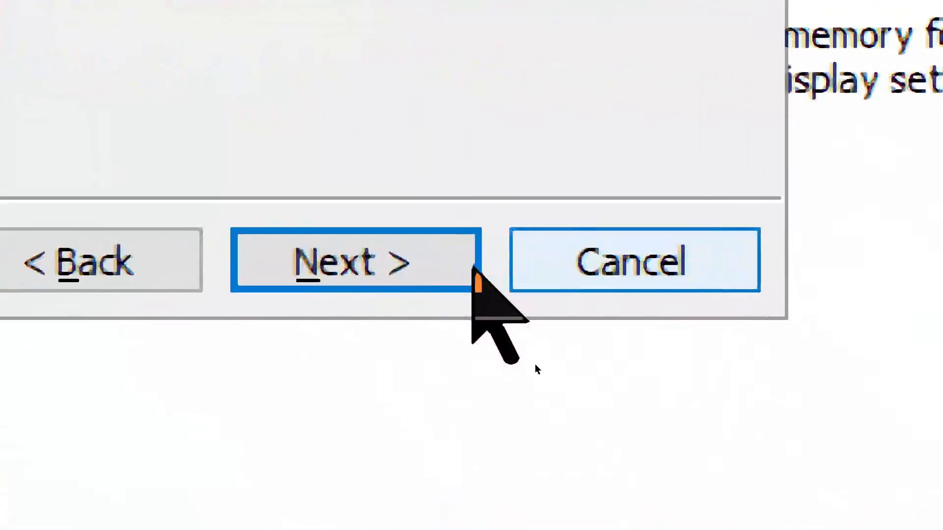
pyautogui.click(360, 294)
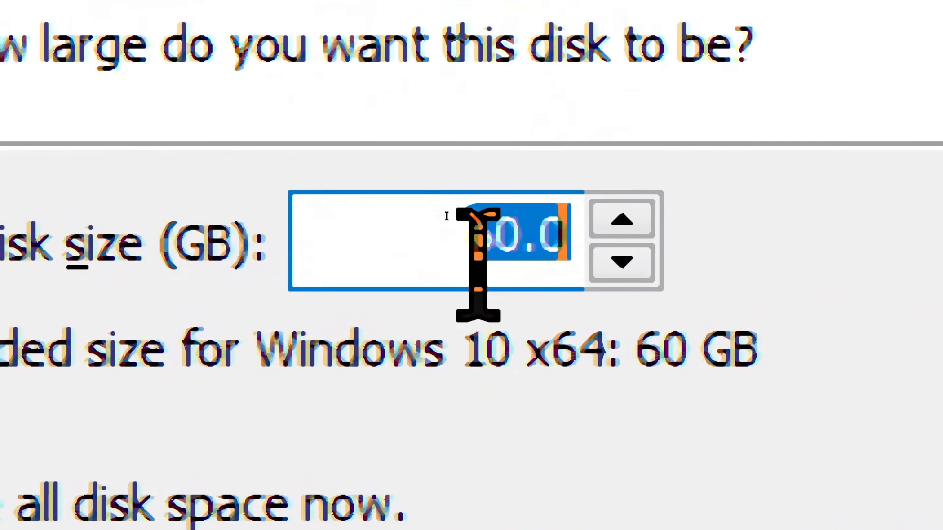
# Set the new disk's size to 128 GB, finish the wizard and save the VM settings
pyautogui.click(501, 235)
pyautogui.hotkey('shift', 'Right')
pyautogui.hotkey('shift', 'Right')
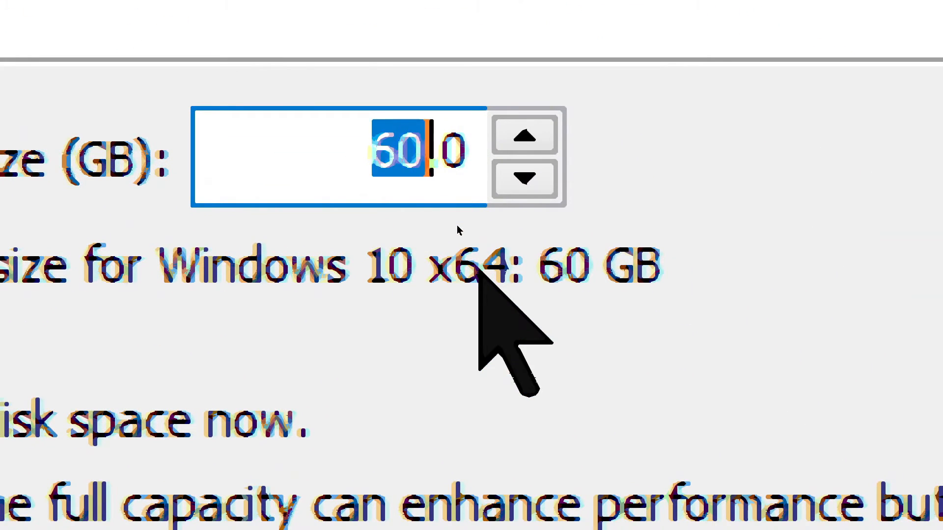
pyautogui.write('128')
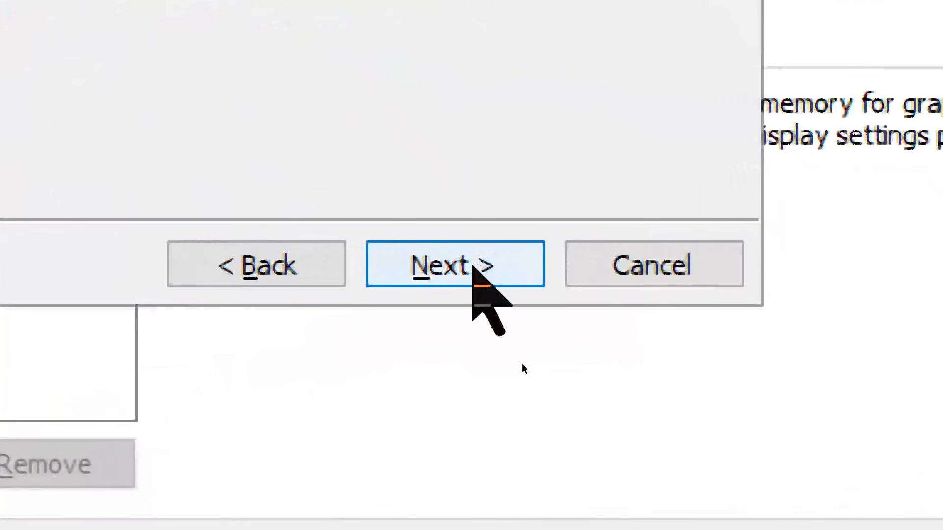
pyautogui.click(473, 268)
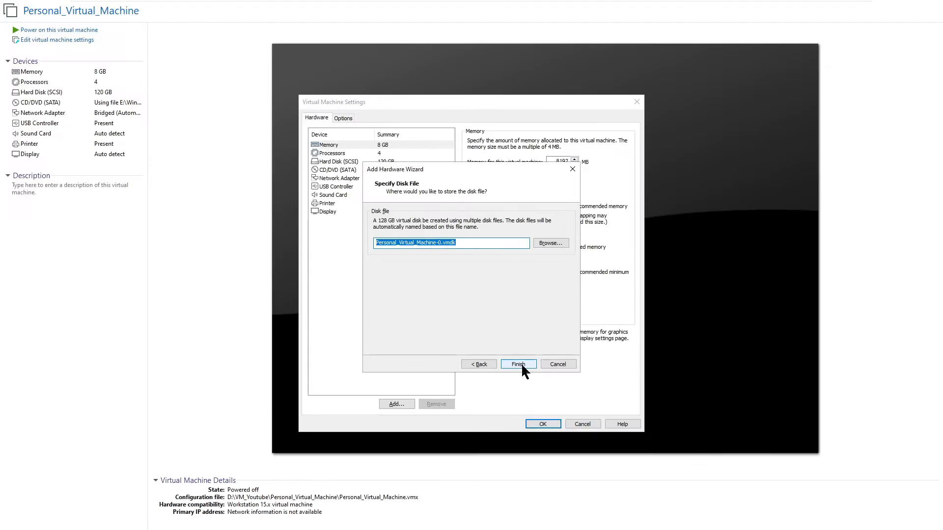
pyautogui.click(522, 365)
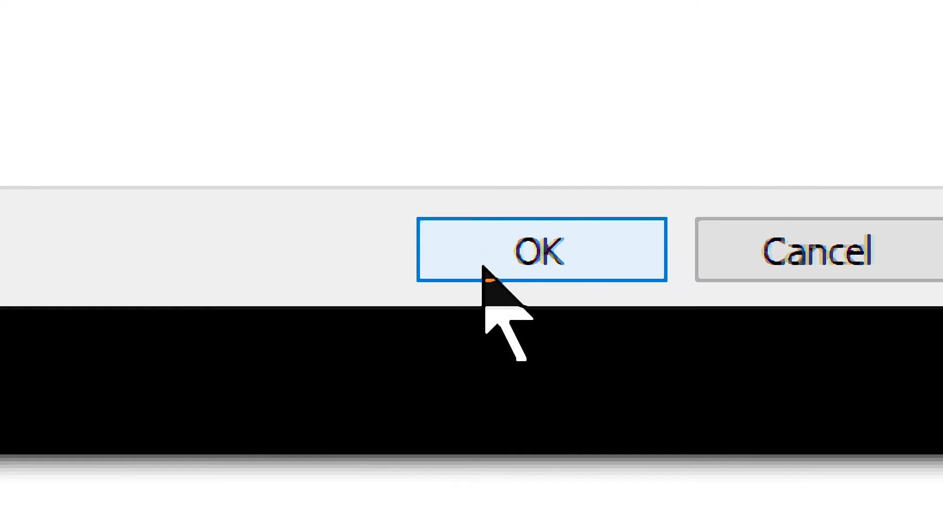
pyautogui.click(486, 265)
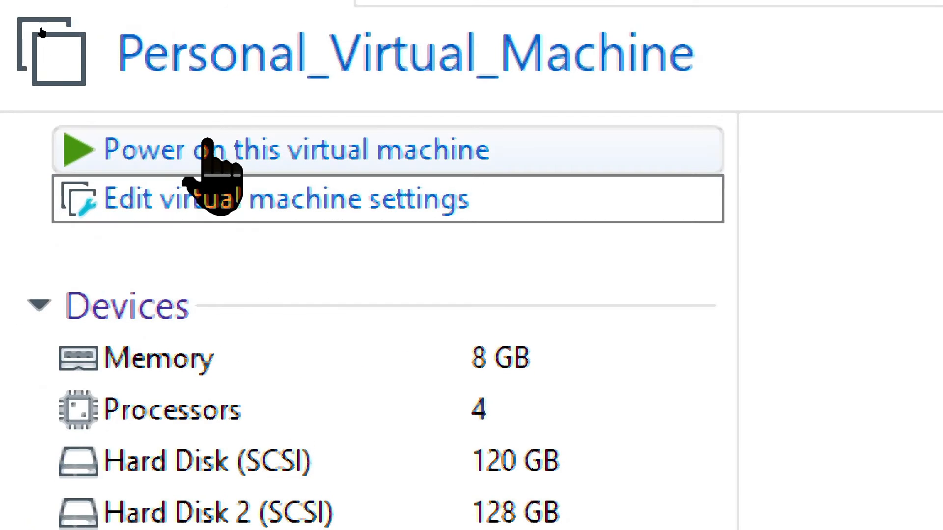
# Power on the VM, sign in with the account password, and run diskmgmt.msc
pyautogui.click(206, 147)
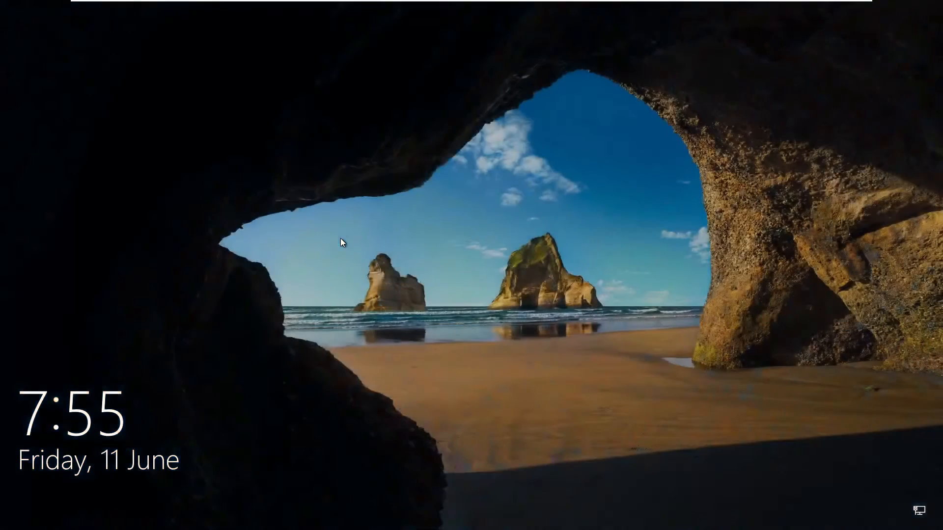
pyautogui.click(341, 239)
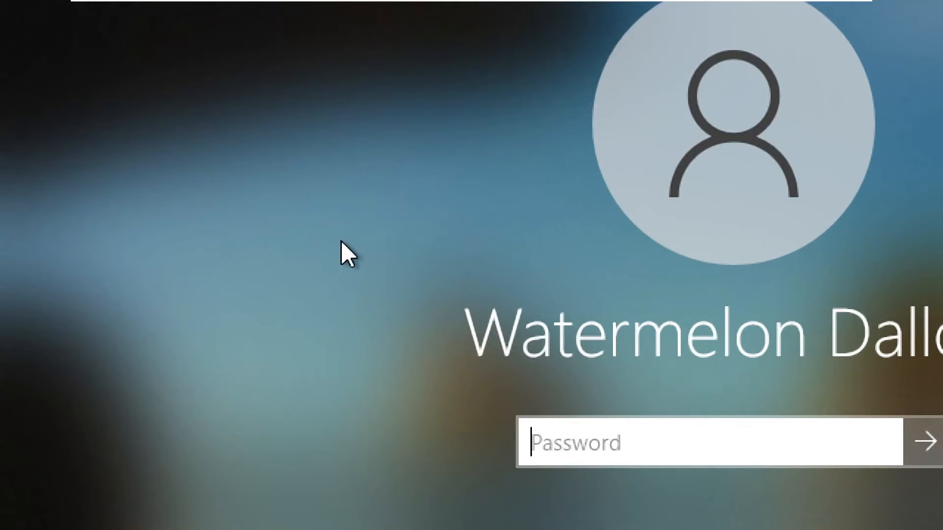
pyautogui.write('••••••••••••')
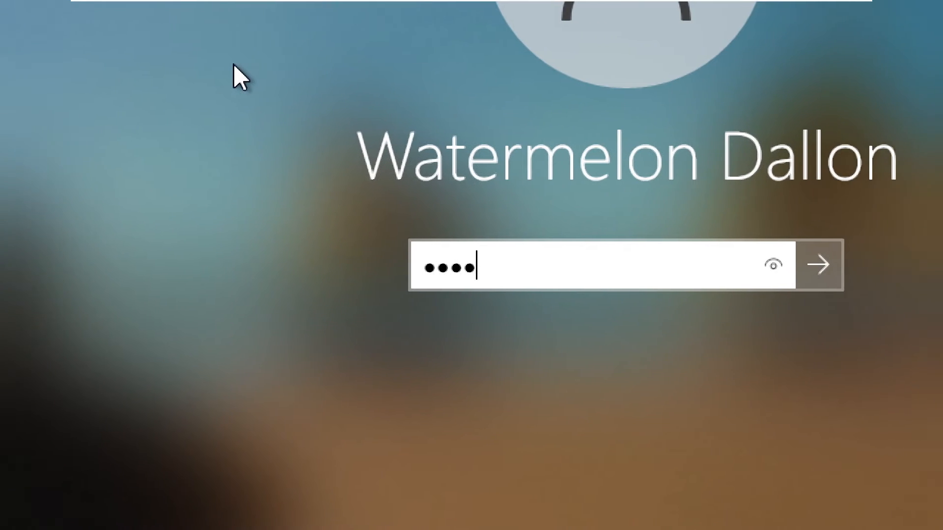
pyautogui.press('Return')
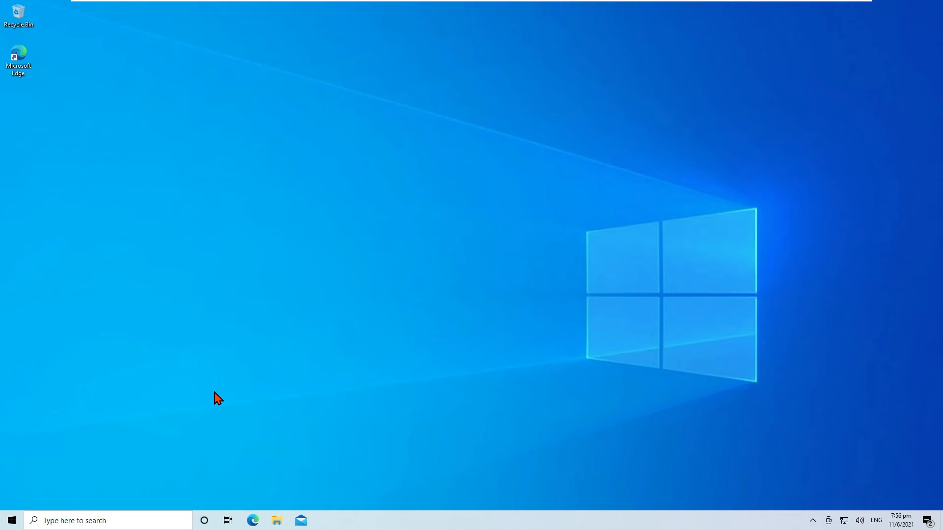
pyautogui.press('super+r')
pyautogui.press('Return')
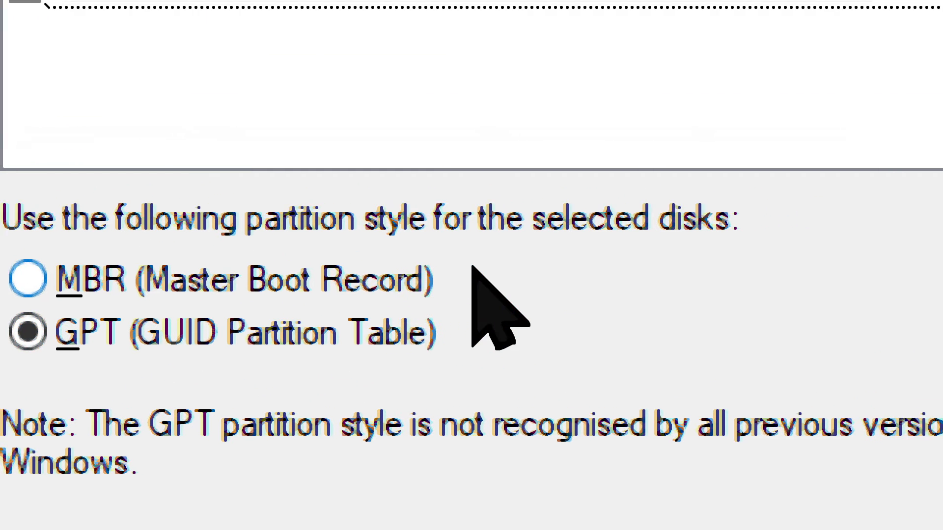
# Initialise Disk 1 with the GPT partition style after briefly toggling to MBR and back
pyautogui.click(380, 261)
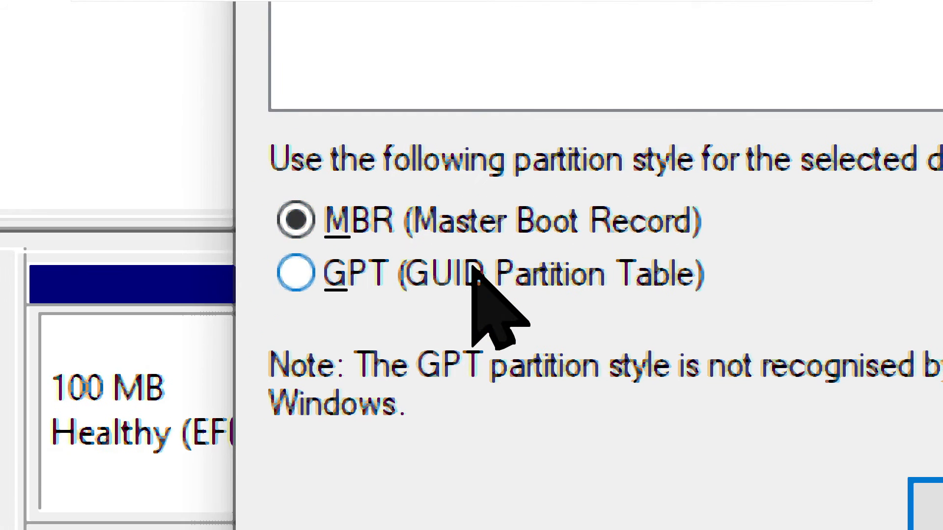
pyautogui.click(296, 340)
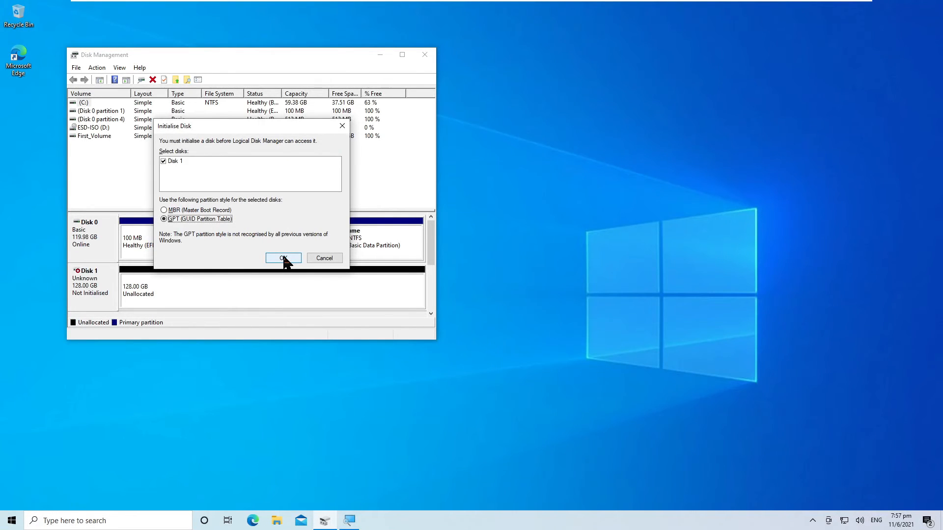
pyautogui.click(284, 259)
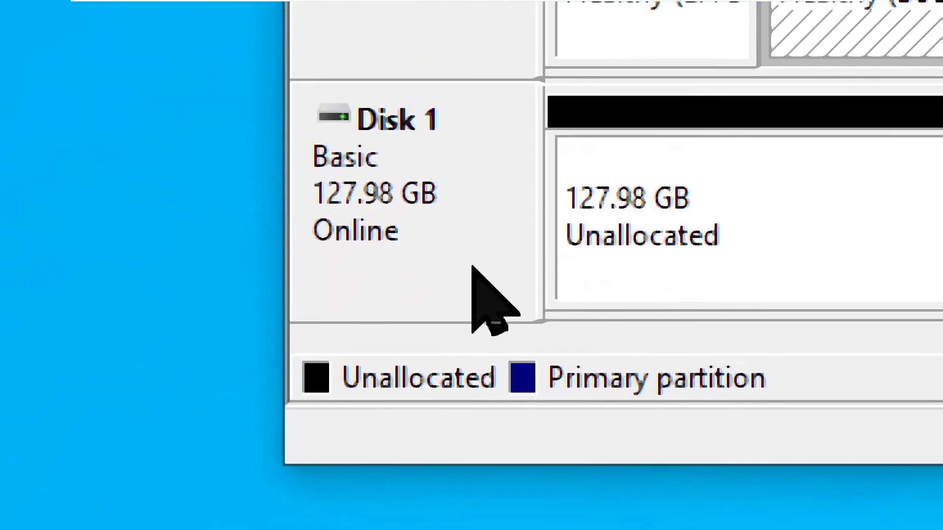
# Convert Disk 1 to MBR from its right-click menu, leaving 128.00 GB unallocated
pyautogui.rightClick(371, 175)
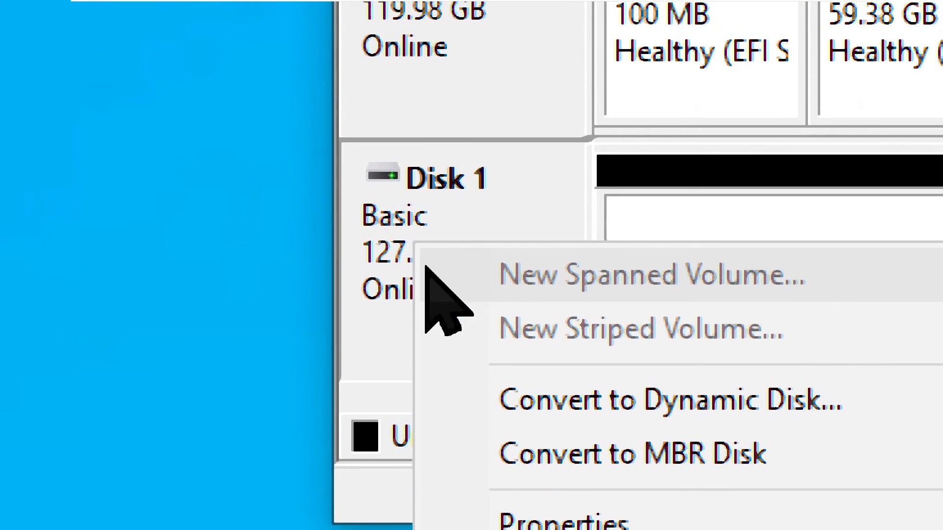
pyautogui.click(379, 285)
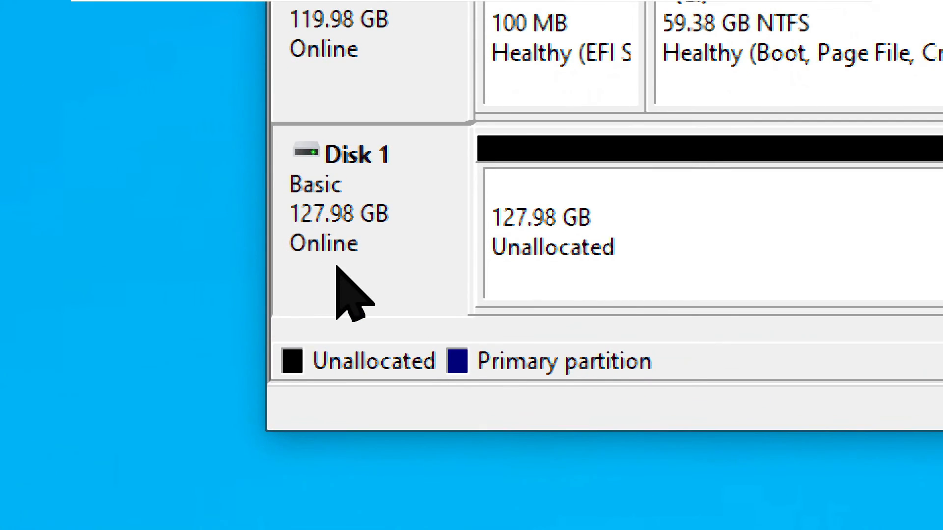
pyautogui.rightClick(350, 224)
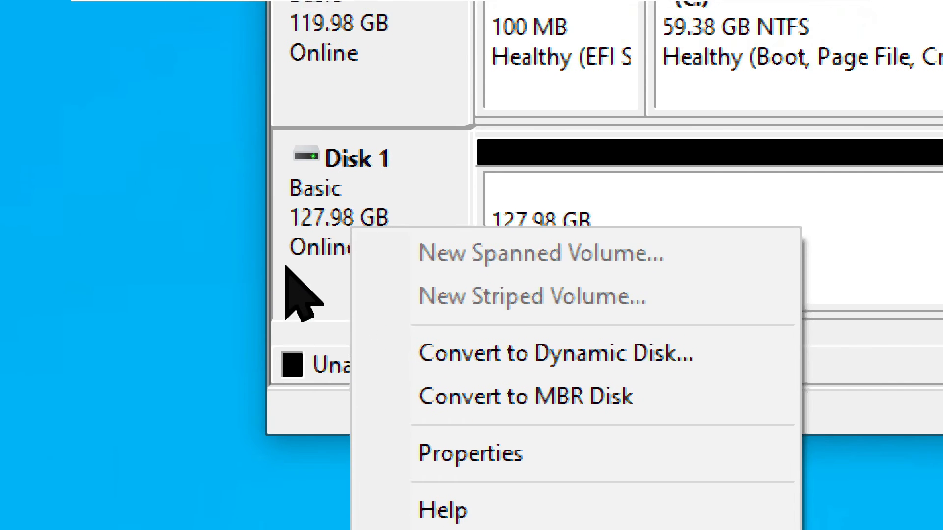
pyautogui.click(322, 101)
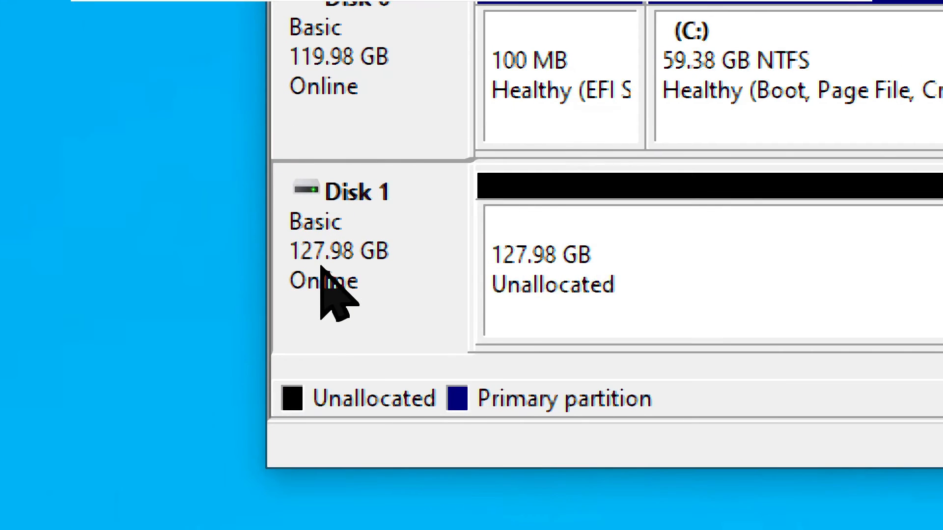
pyautogui.rightClick(322, 267)
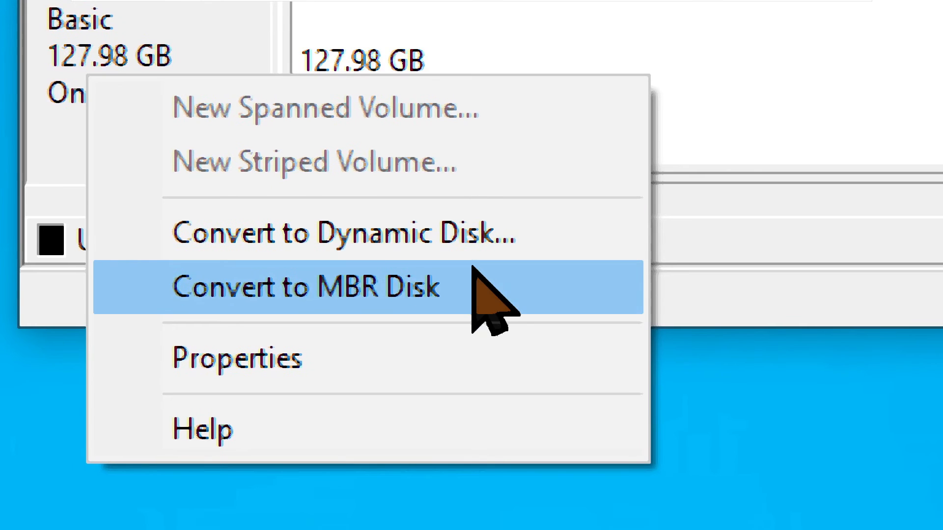
pyautogui.click(472, 269)
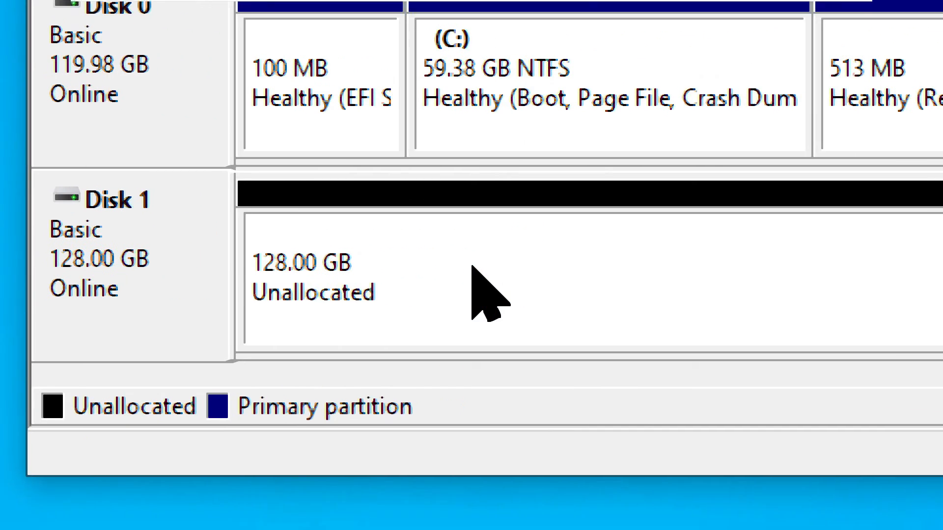
# Launch New Simple Volume on Disk 1's unallocated space and advance to the 131069 MB size page
pyautogui.rightClick(612, 268)
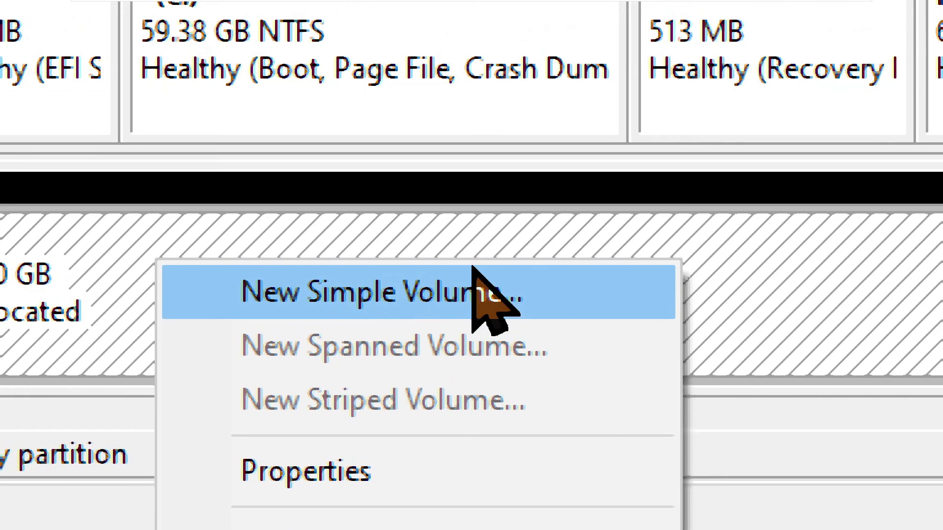
pyautogui.click(472, 269)
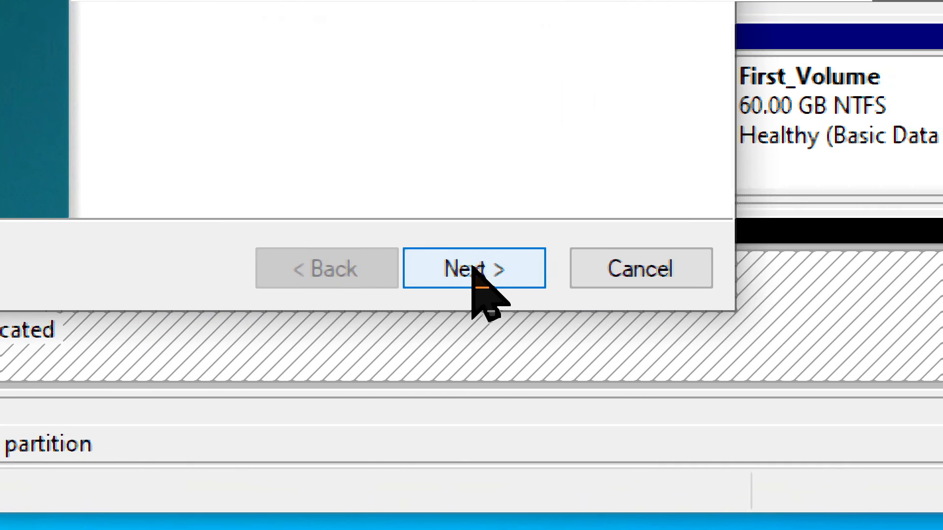
pyautogui.click(575, 243)
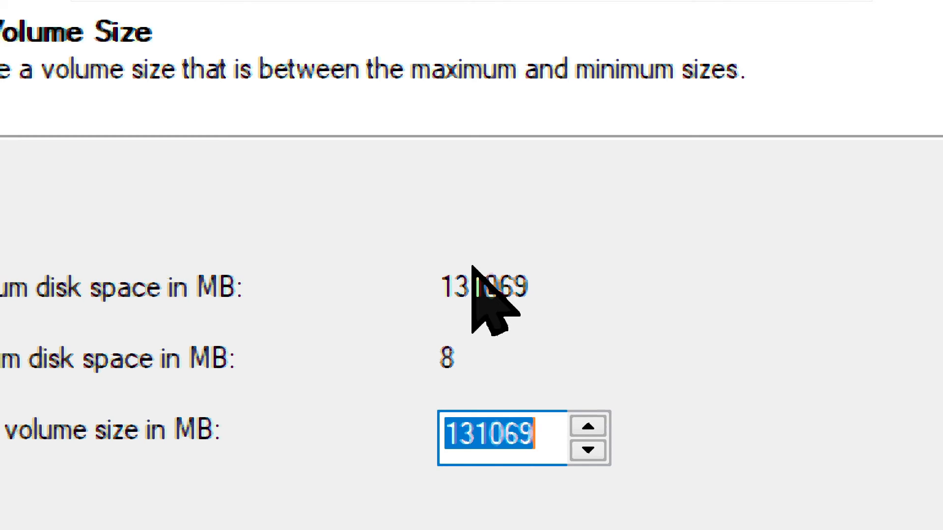
pyautogui.press('super')
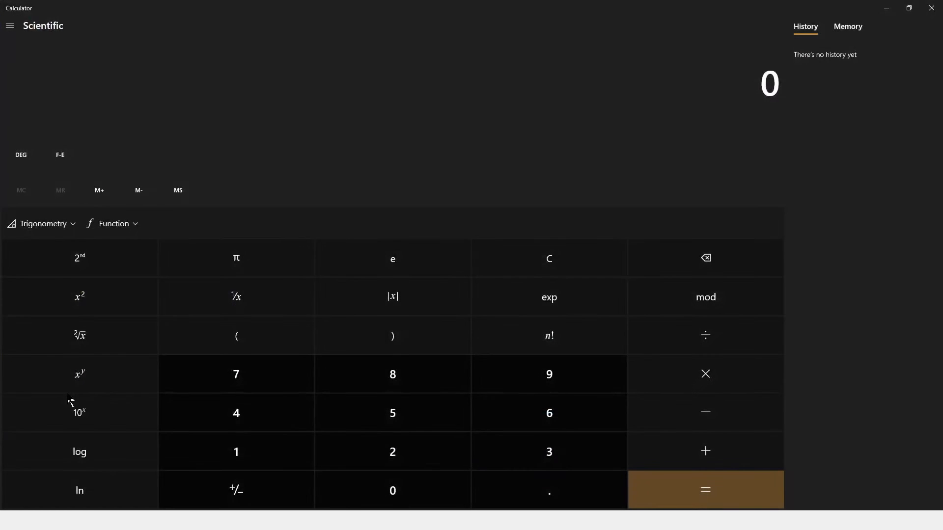
# Compute 60 × 1024 = 61,440 in Calculator, then return to the volume wizard
pyautogui.write('5')
pyautogui.press('BackSpace')
pyautogui.write('60')
pyautogui.write('*102')
pyautogui.write('4')
pyautogui.press('Return')
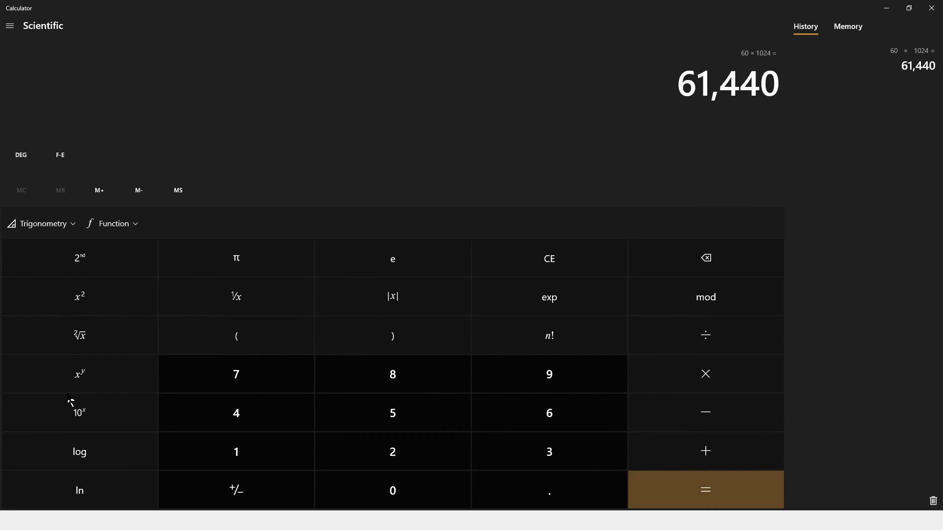
pyautogui.hotkey('alt', 'Tab')
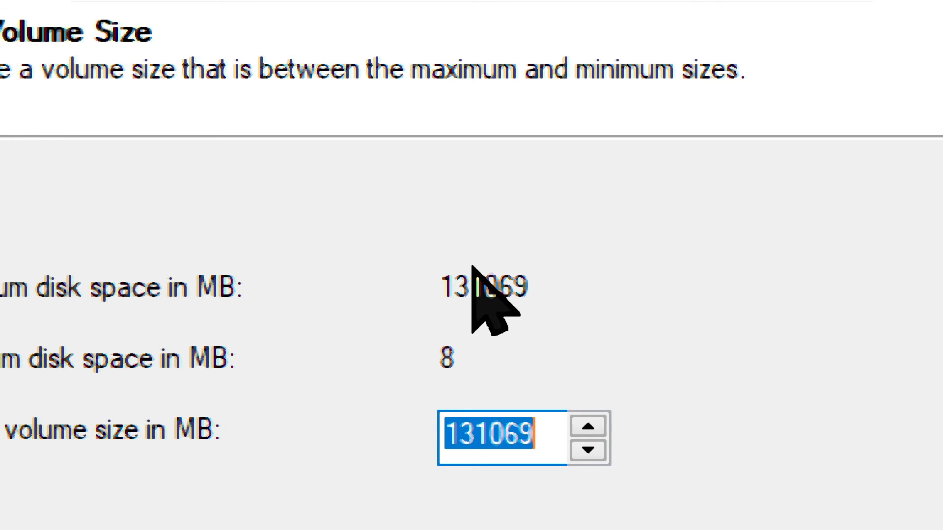
# Make the new simple volume 61440 MB and assign it drive letter E
pyautogui.write('6144')
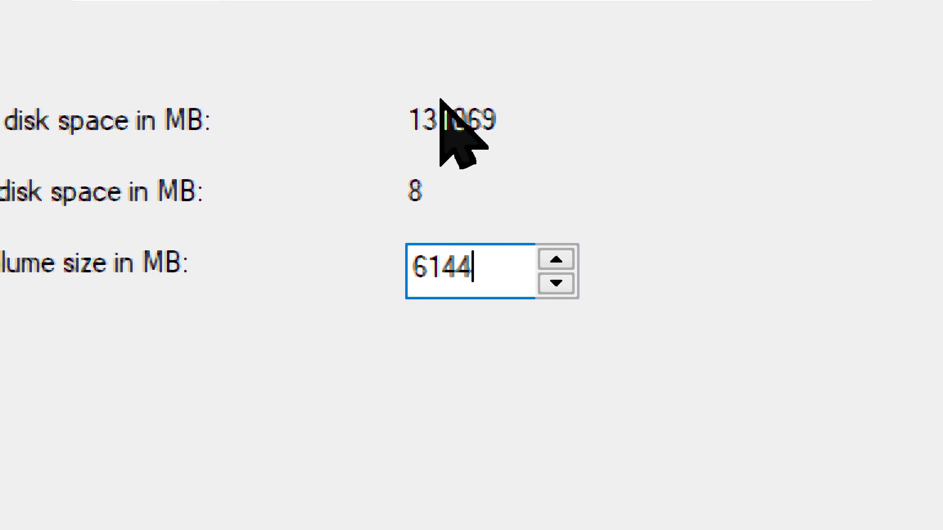
pyautogui.write('0')
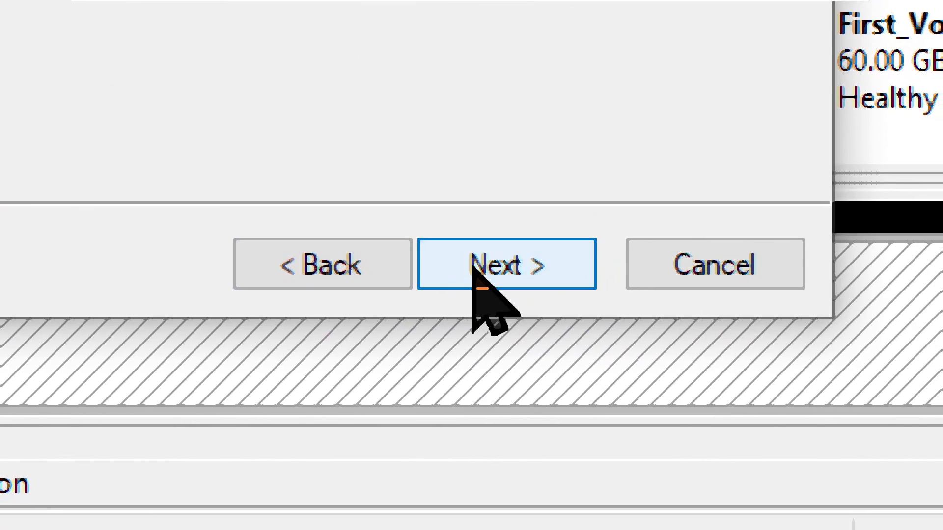
pyautogui.click(472, 269)
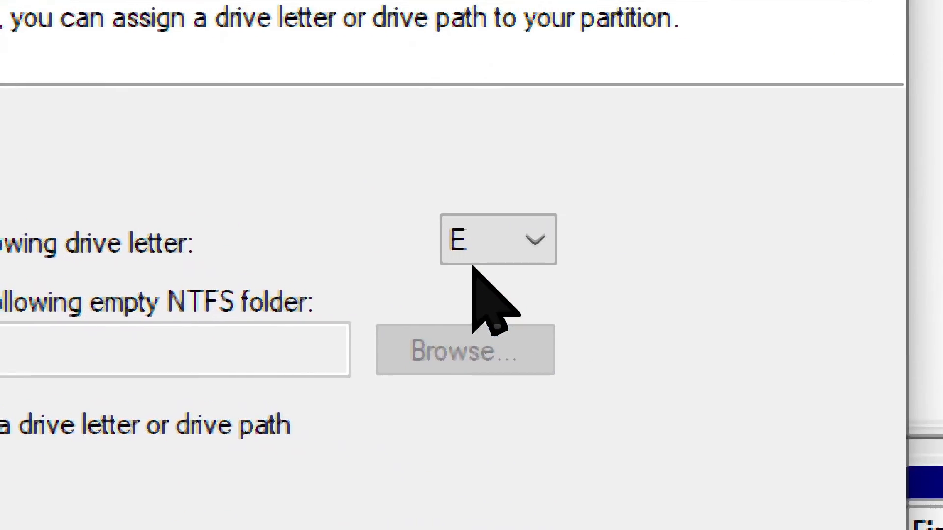
pyautogui.click(491, 240)
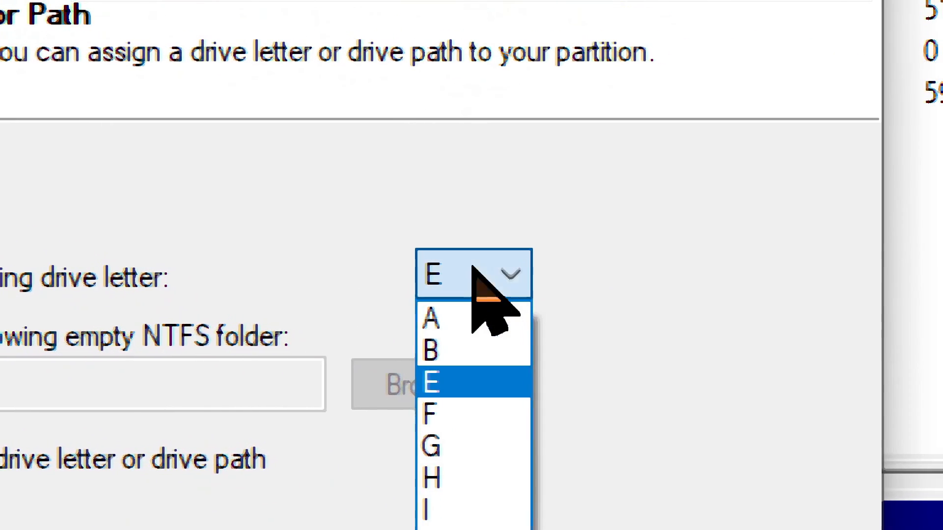
pyautogui.click(473, 267)
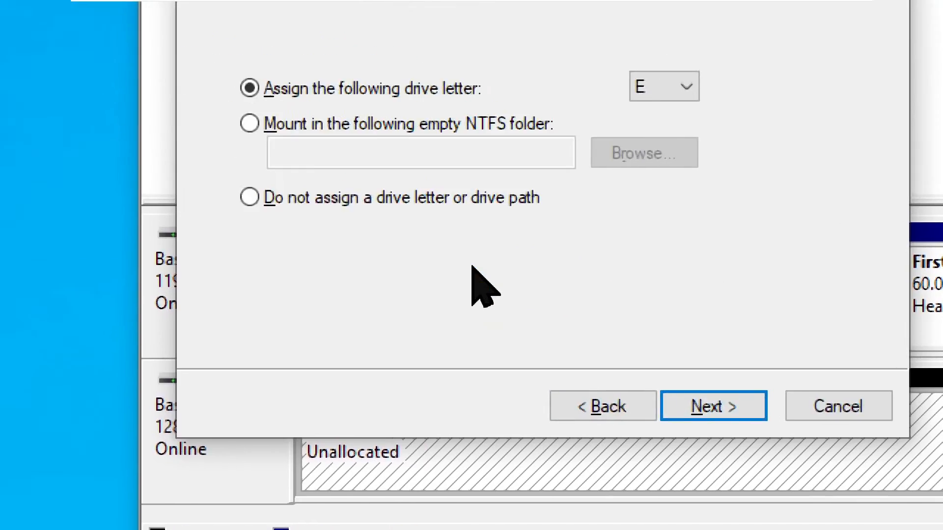
pyautogui.click(692, 74)
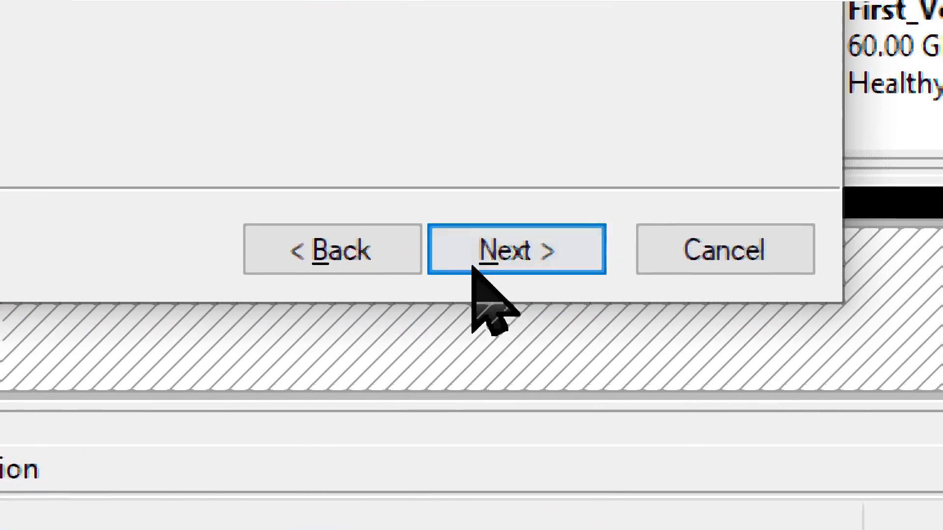
# Label the volume 'Data', keep NTFS with quick format, and complete the wizard
pyautogui.click(537, 206)
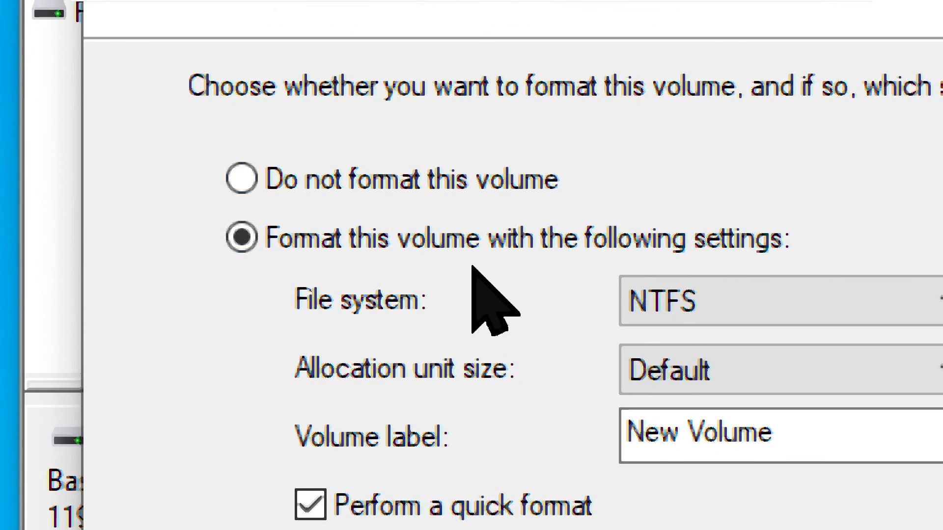
pyautogui.press('alt')
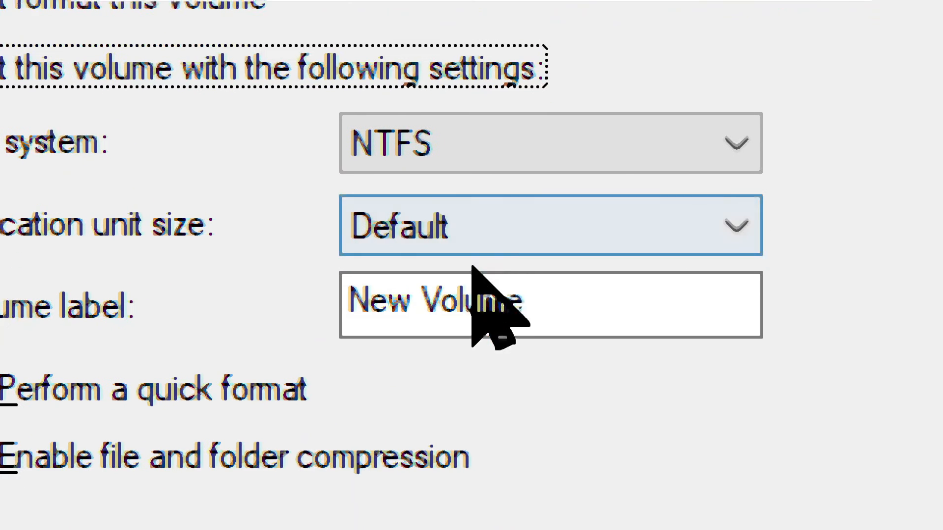
pyautogui.click(491, 307)
pyautogui.hotkey('ctrl', 'a')
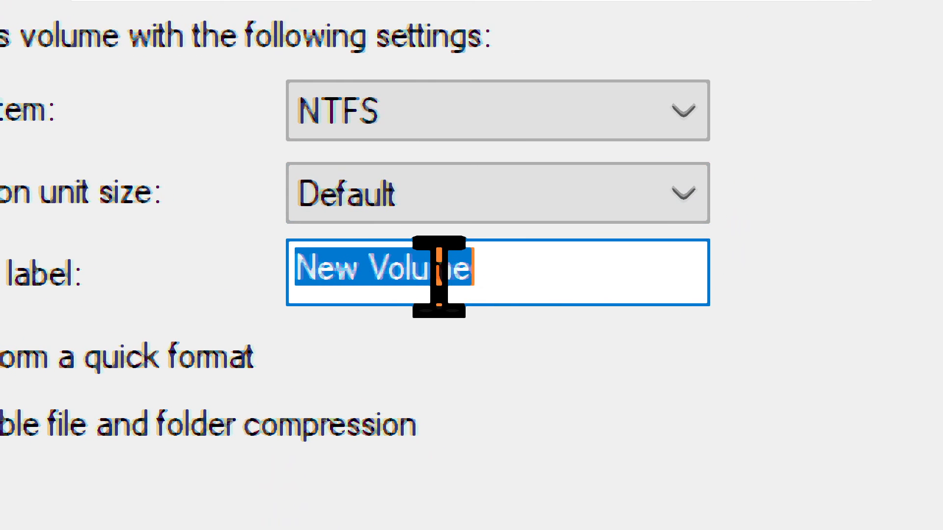
pyautogui.write('Data')
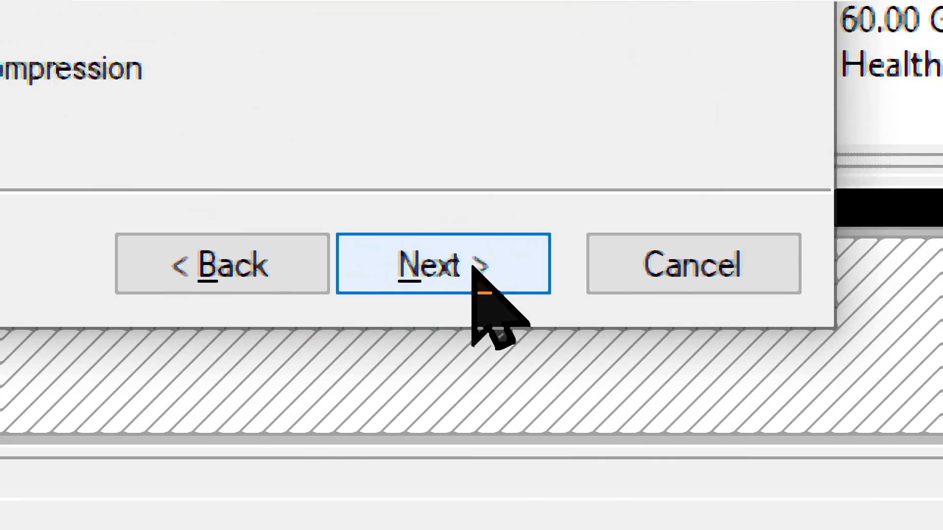
pyautogui.click(473, 268)
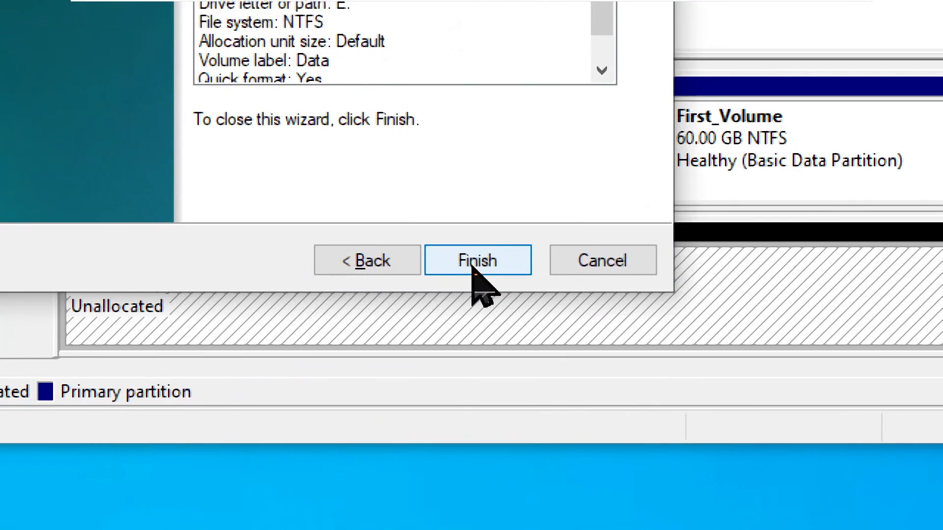
pyautogui.click(473, 268)
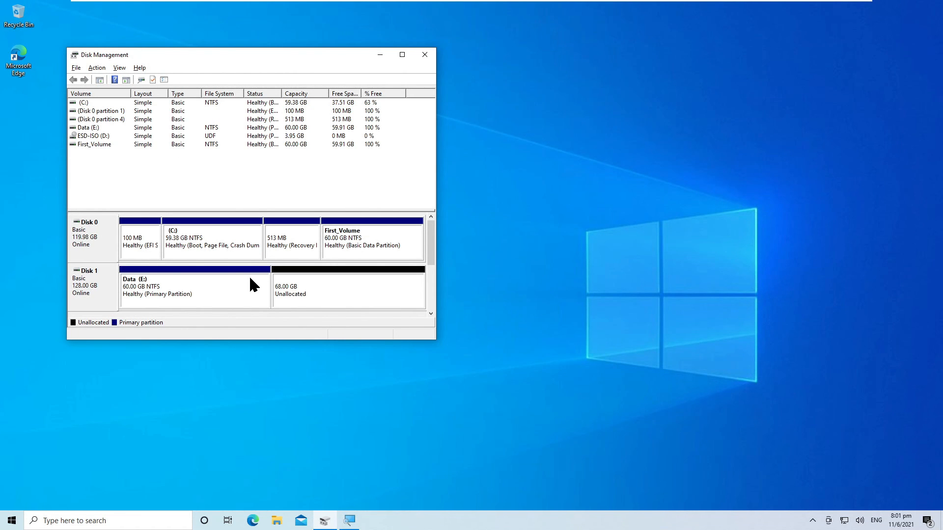
# Open Data (E:) from This PC in File Explorer, then view its properties
pyautogui.press('super+e')
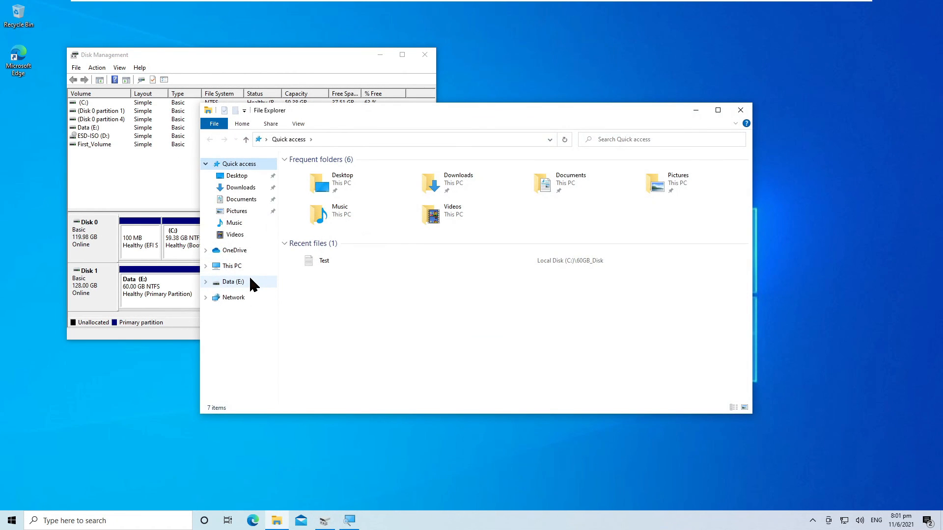
pyautogui.press('t')
pyautogui.press('n')
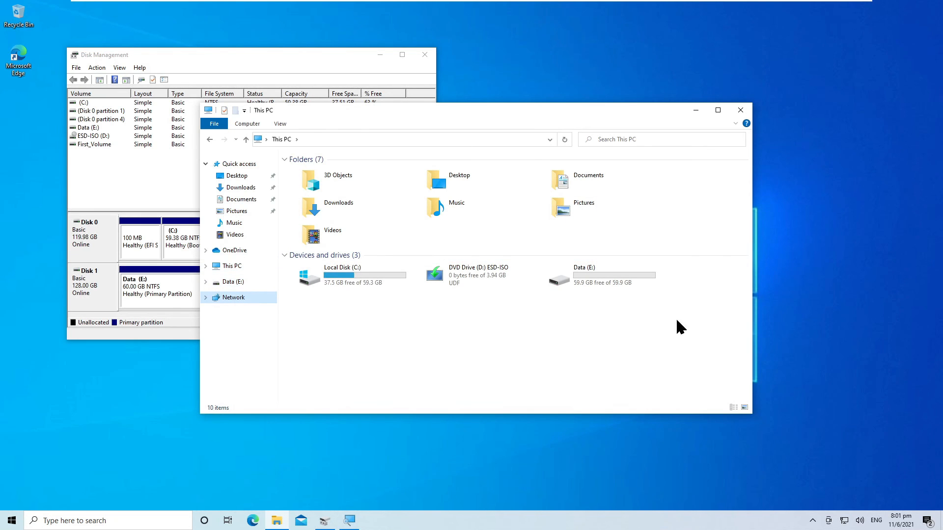
pyautogui.doubleClick(589, 280)
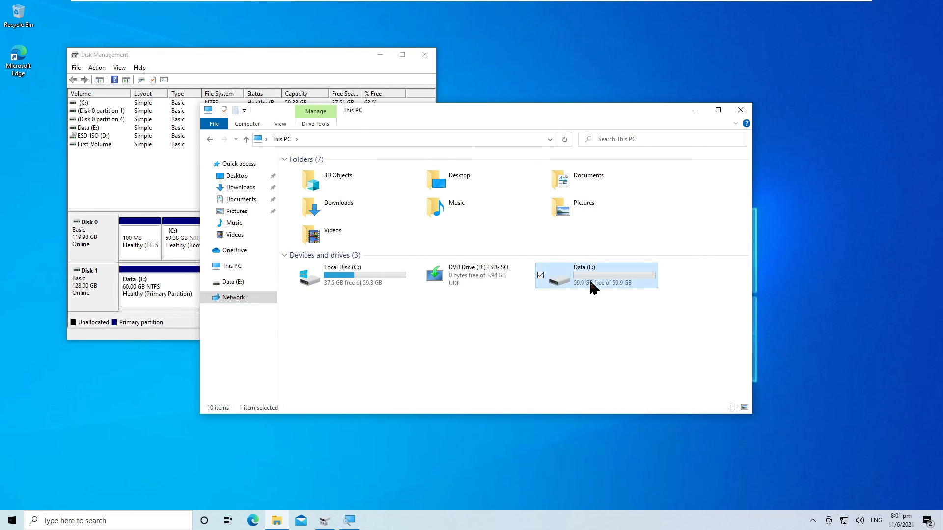
pyautogui.hotkey('alt', 'Left')
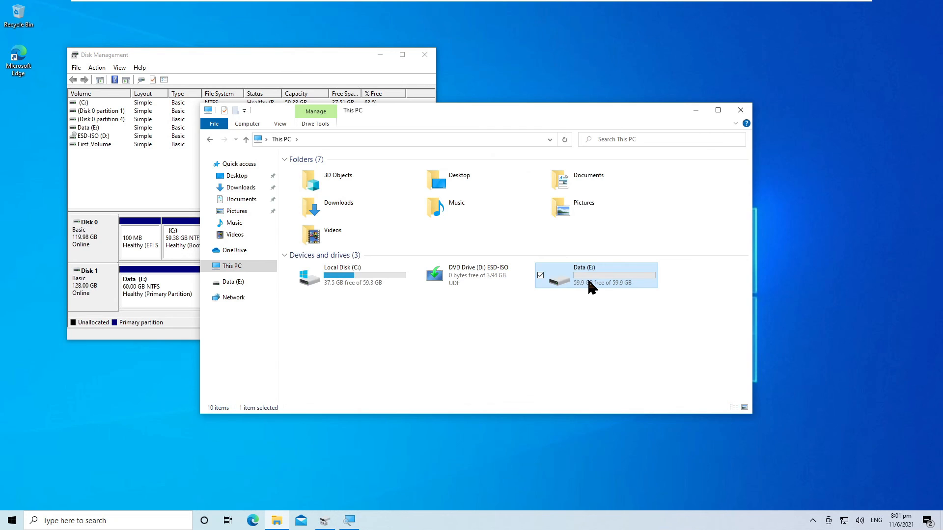
pyautogui.rightClick(590, 282)
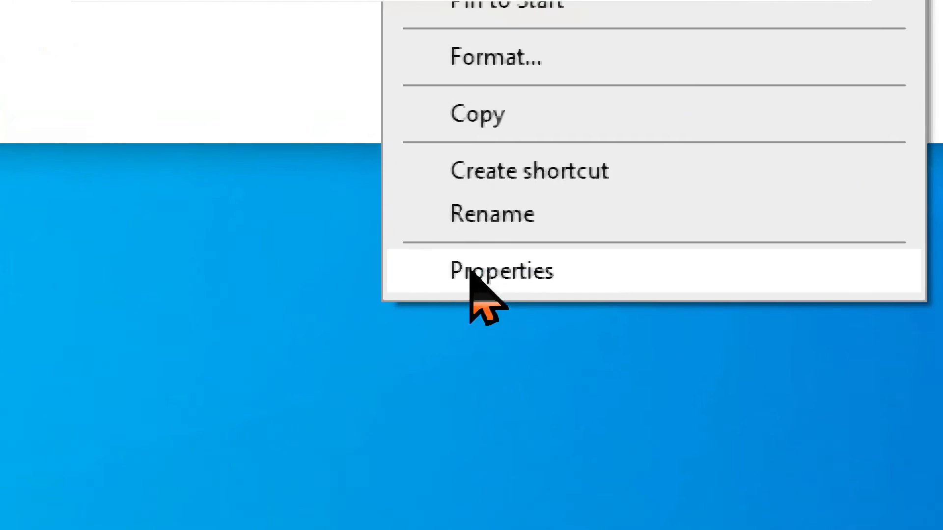
pyautogui.click(390, 295)
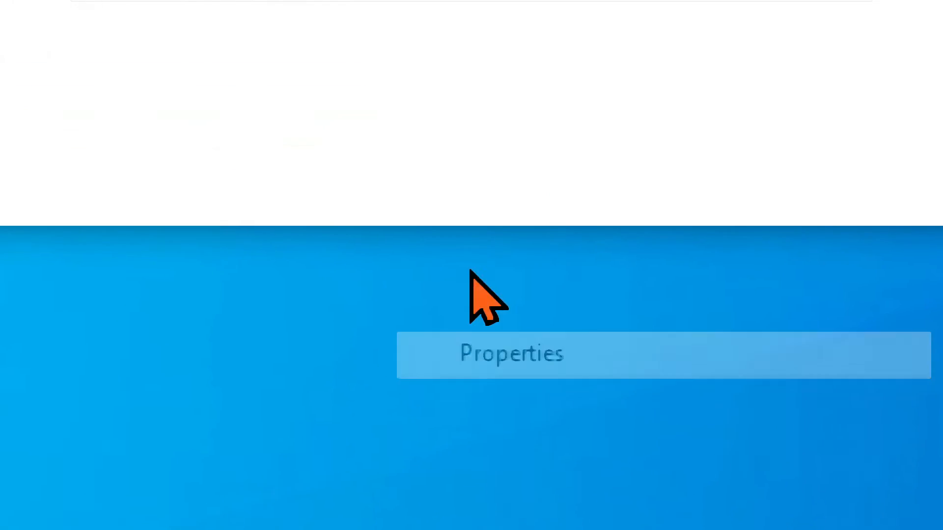